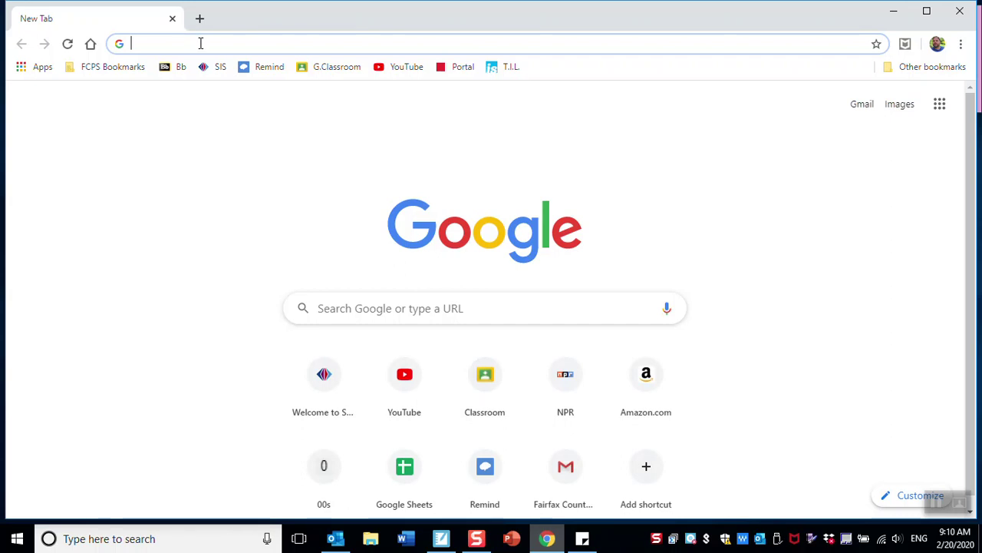
Search the web for 'google slides' and open the official Google Slides page.
{"action": "type", "text": "goo"}
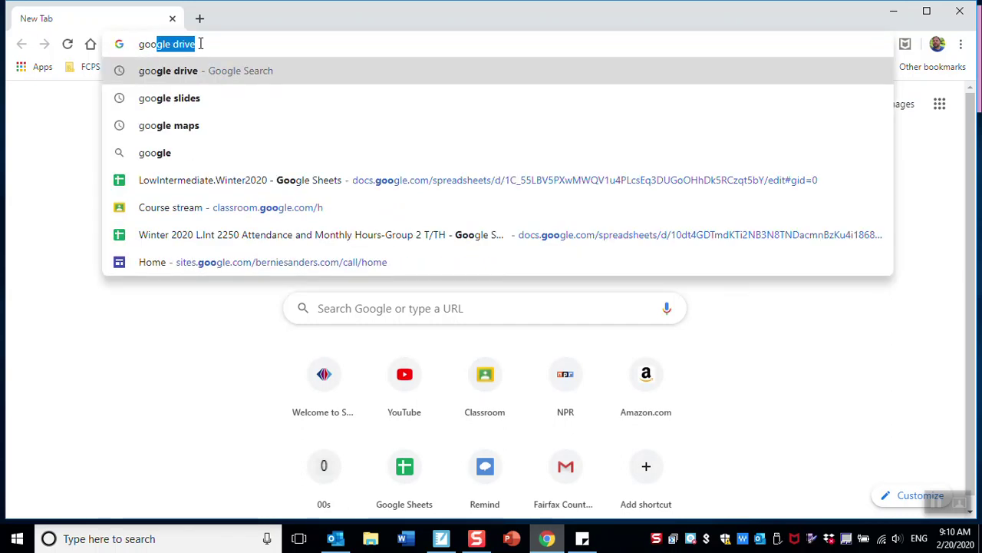
{"action": "type", "text": "gle "}
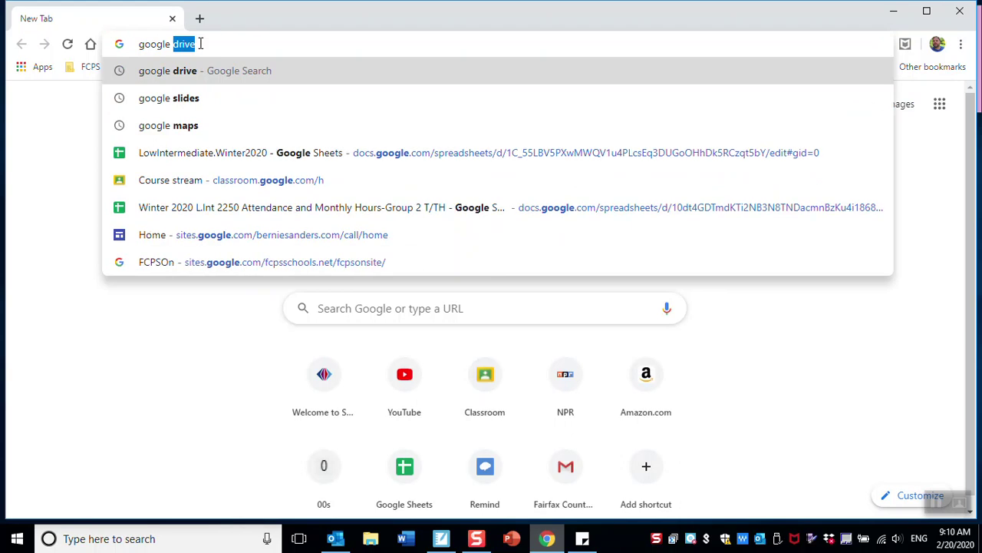
{"action": "type", "text": "slides"}
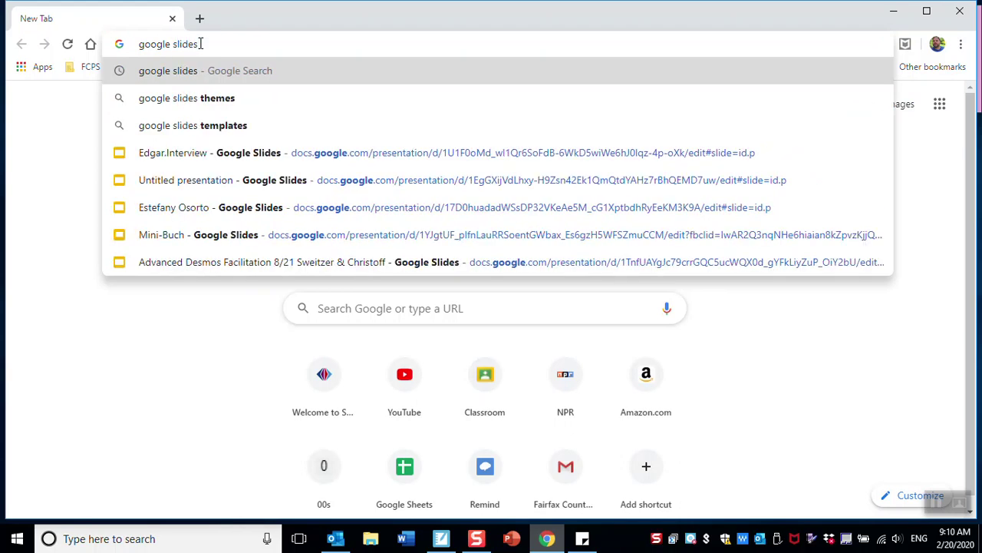
{"action": "key", "text": "Return"}
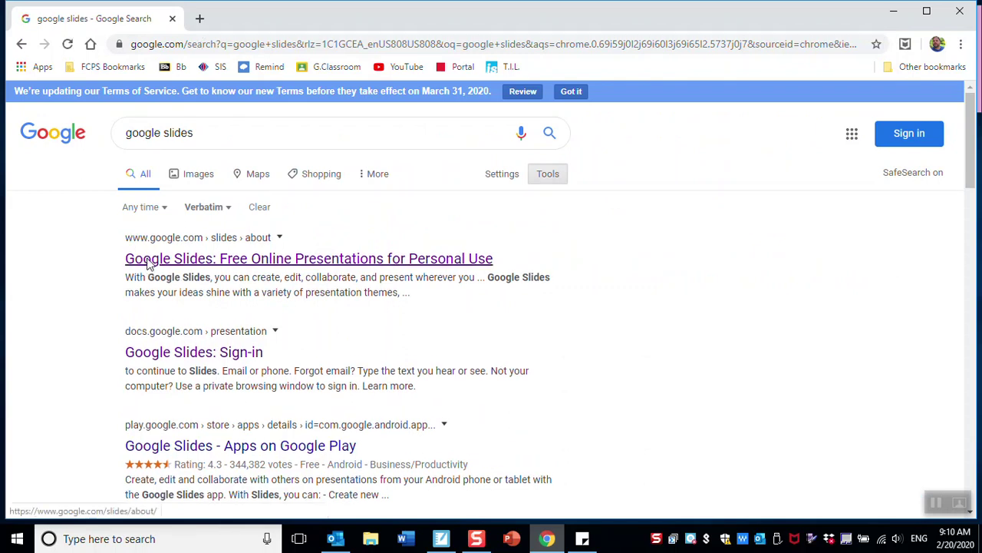
{"action": "left_click", "coordinate": [149, 263]}
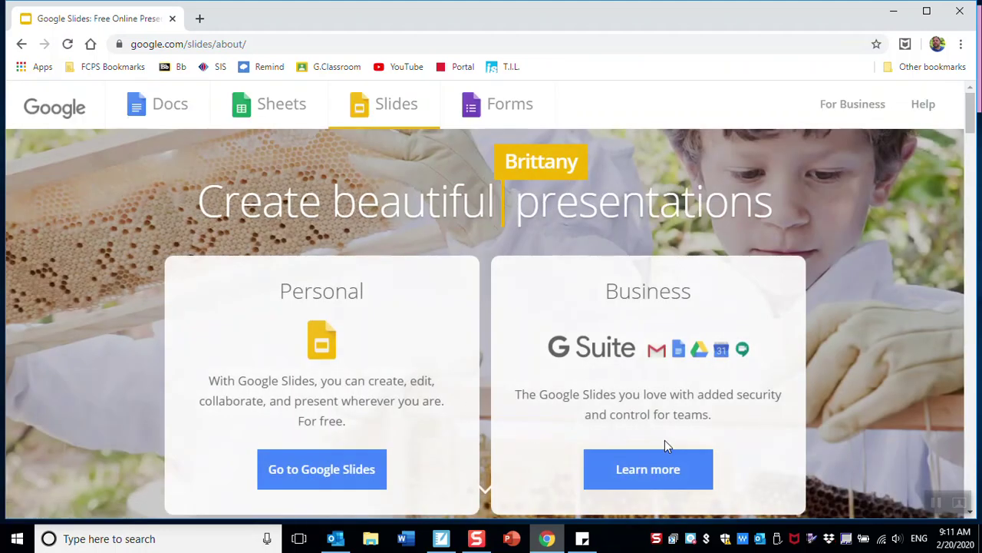
Create a blank presentation titled with a name plus '.Interview', then add a second slide.
{"action": "left_click", "coordinate": [330, 468]}
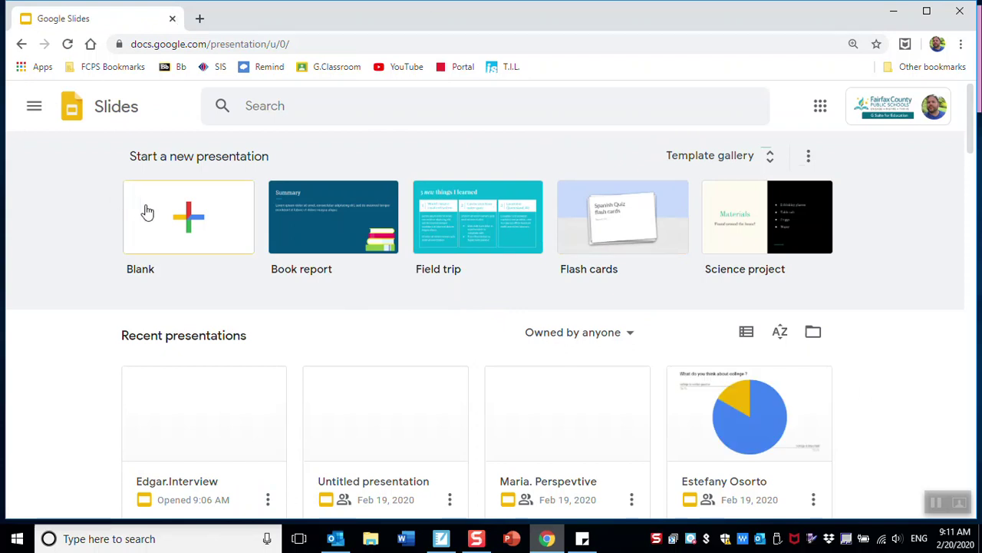
{"action": "left_click", "coordinate": [174, 221]}
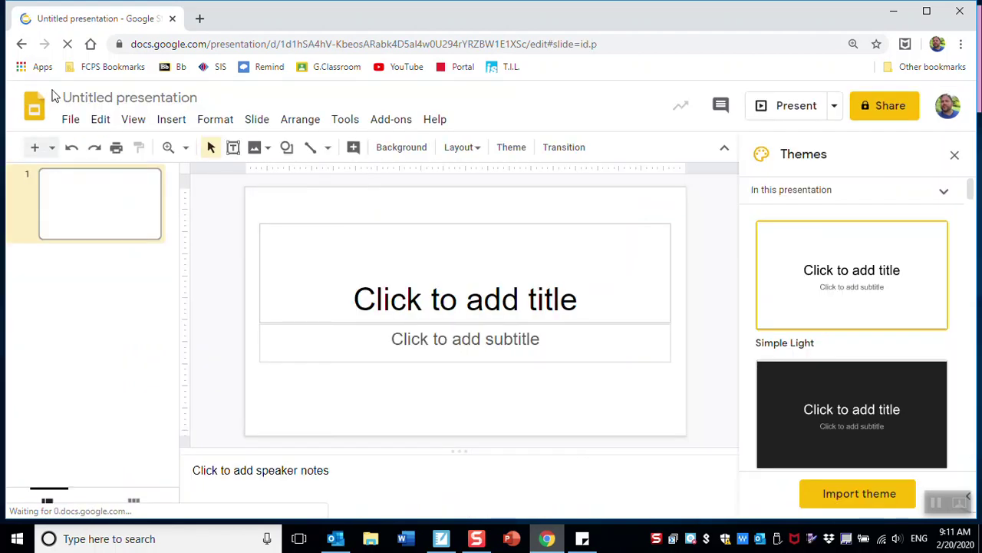
{"action": "left_click", "coordinate": [85, 93]}
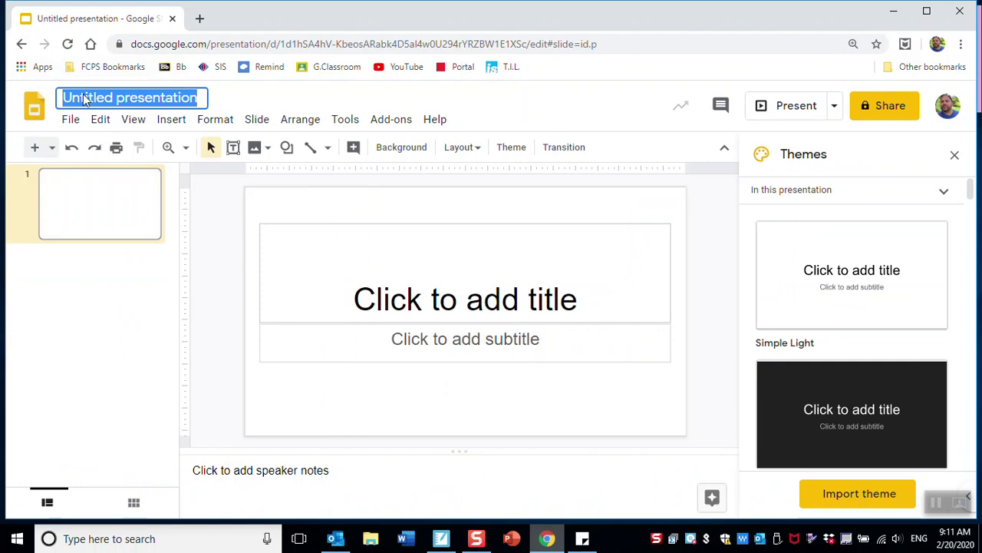
{"action": "type", "text": "Ken.Interview"}
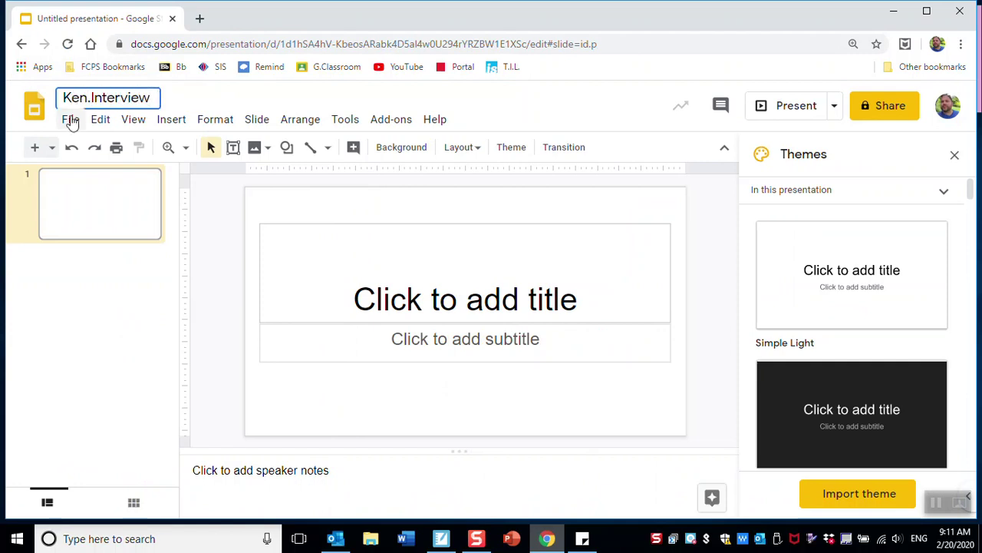
{"action": "left_click", "coordinate": [34, 148]}
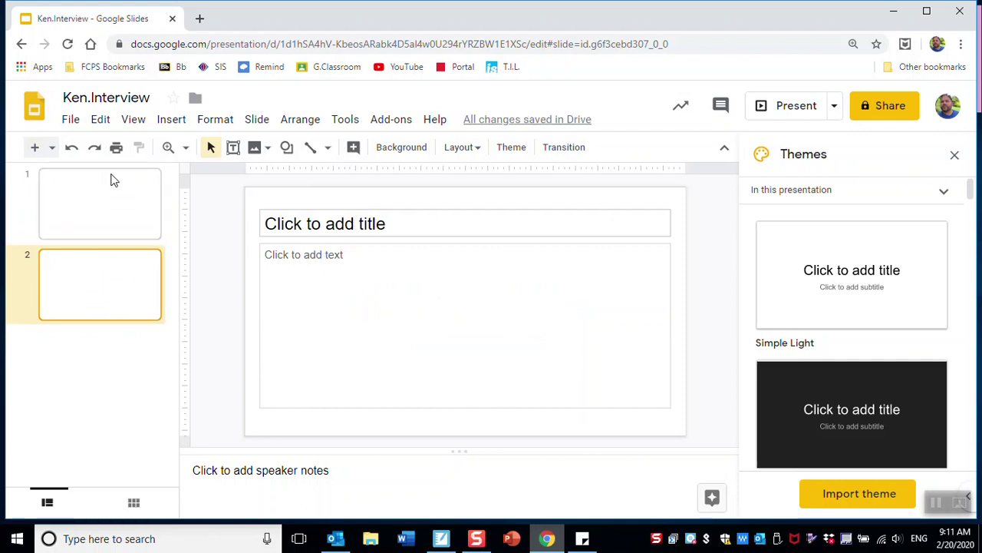
Insert a linked pie chart on slide 2 and open its source spreadsheet.
{"action": "left_click", "coordinate": [161, 123]}
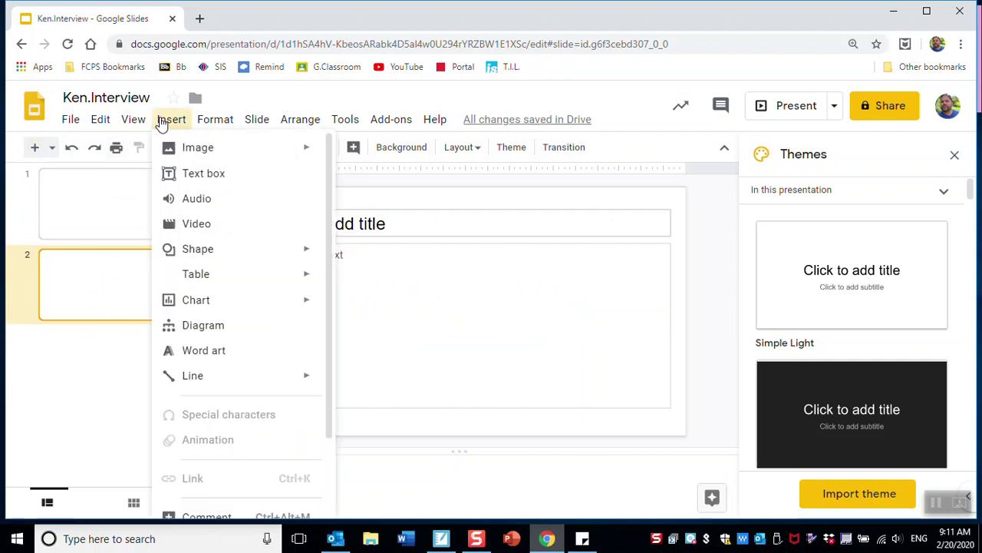
{"action": "mouse_move", "coordinate": [200, 307]}
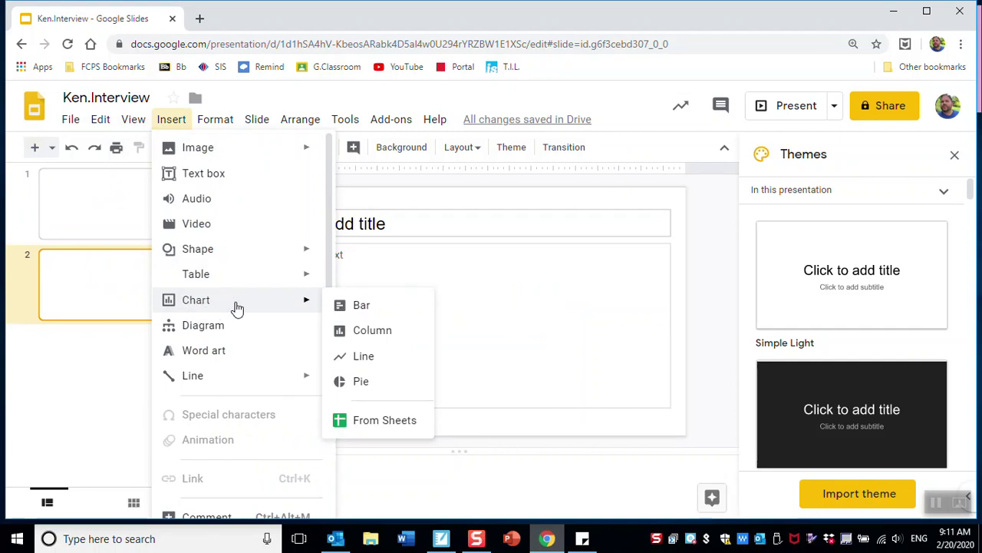
{"action": "left_click", "coordinate": [357, 388]}
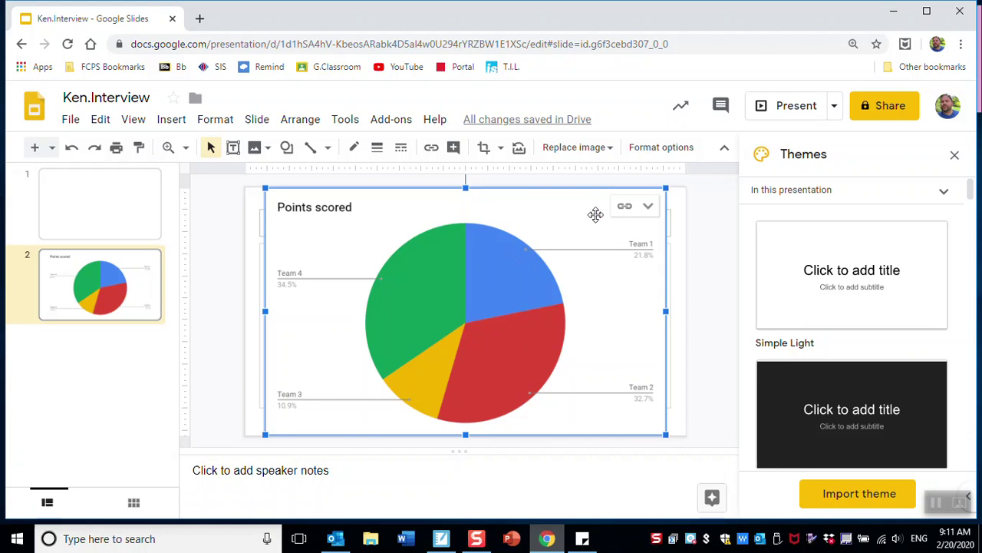
{"action": "left_click", "coordinate": [649, 208]}
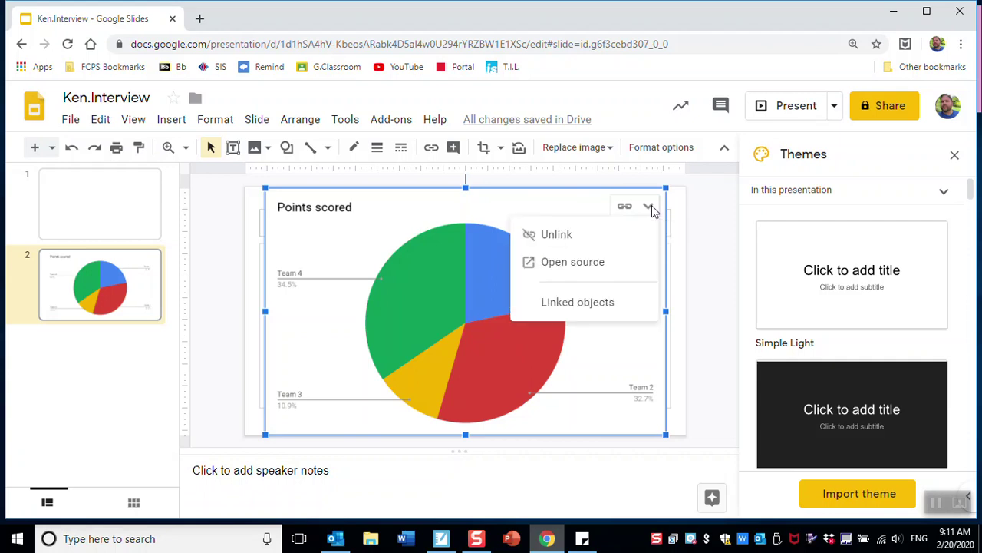
{"action": "left_click", "coordinate": [595, 274]}
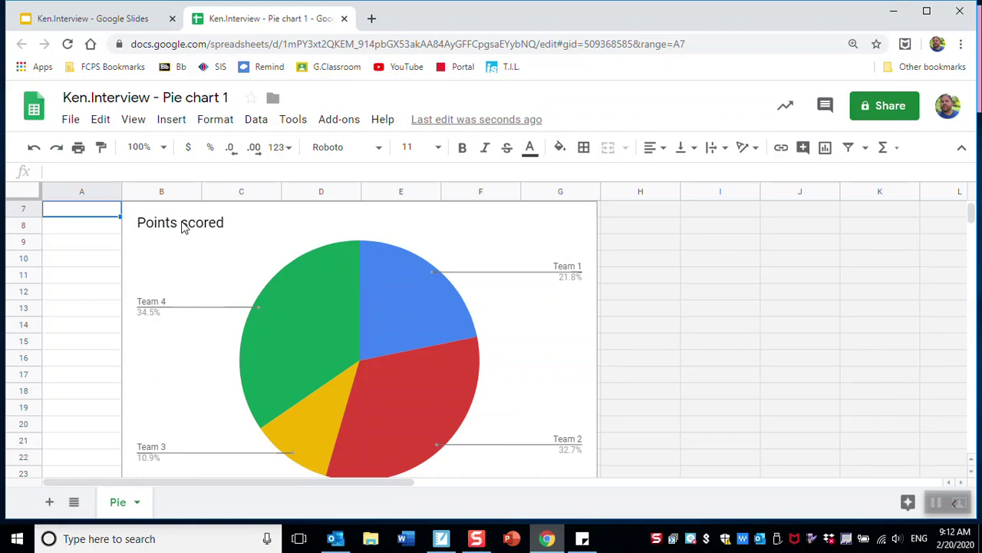
Retitle the pie chart from 'Points scored' to 'Do you like art?'.
{"action": "left_click", "coordinate": [183, 227]}
{"action": "double_click", "coordinate": [181, 244]}
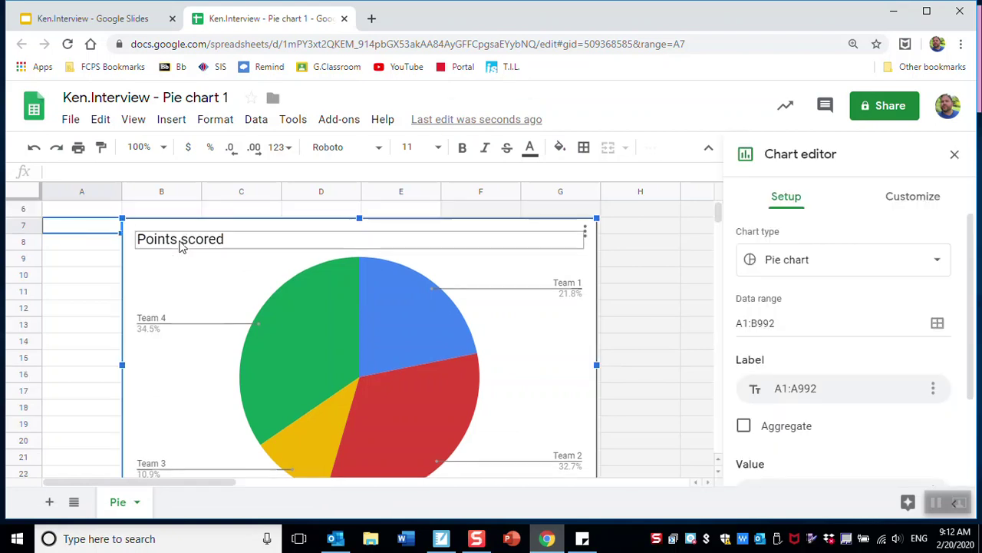
{"action": "type", "text": "D"}
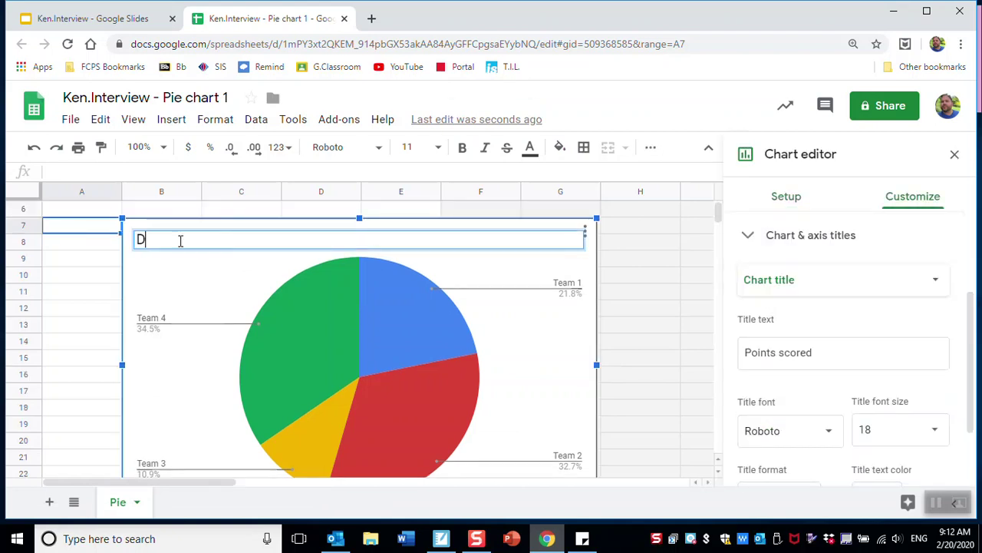
{"action": "type", "text": "o you like art?"}
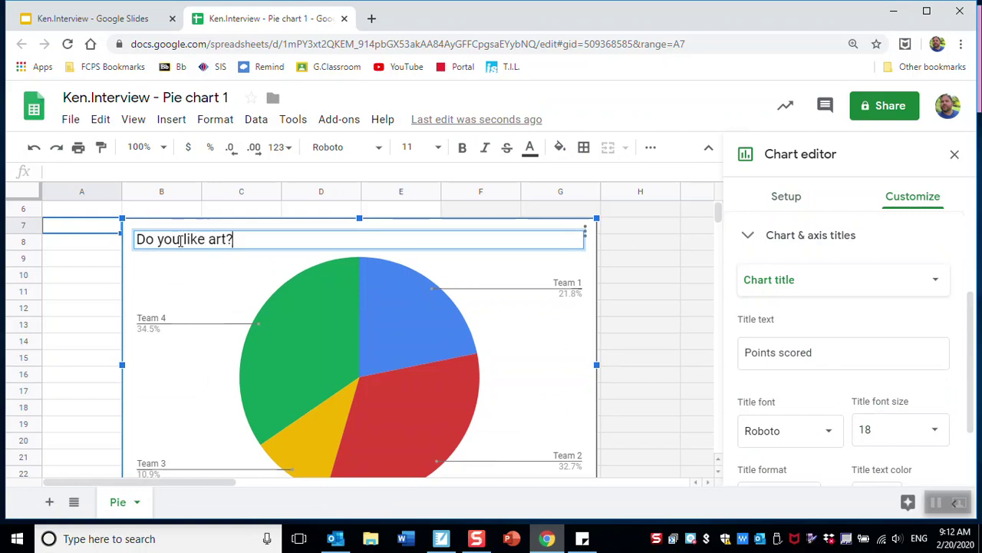
{"action": "left_click", "coordinate": [99, 281]}
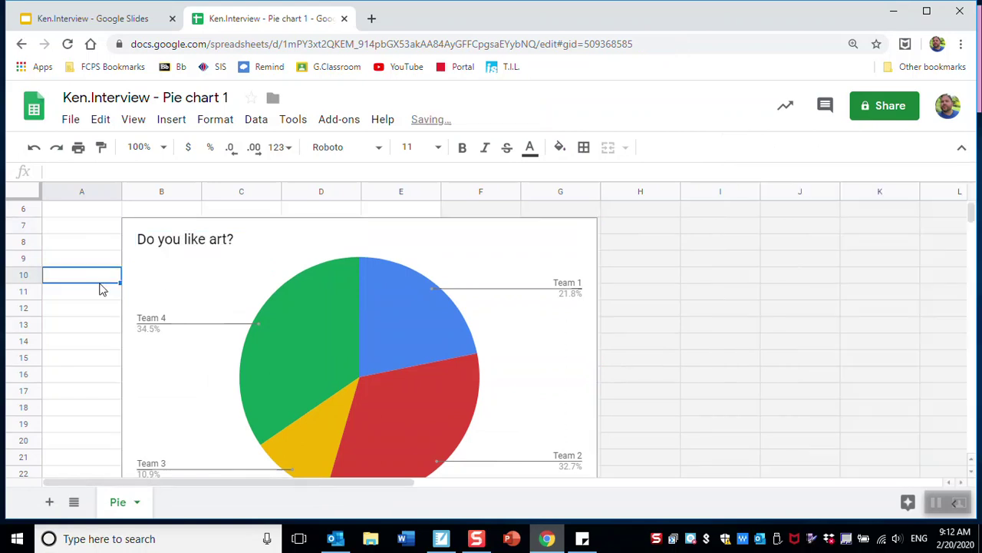
Clear the Team 3 and Team 4 rows of data.
{"action": "scroll", "coordinate": [99, 281], "scroll_direction": "up", "scroll_amount": 3}
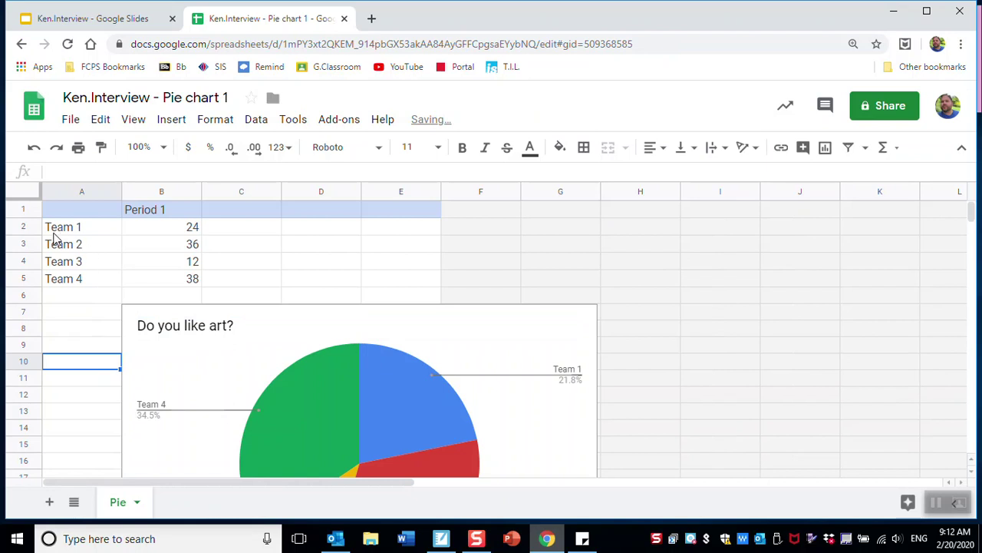
{"action": "left_click", "coordinate": [25, 261]}
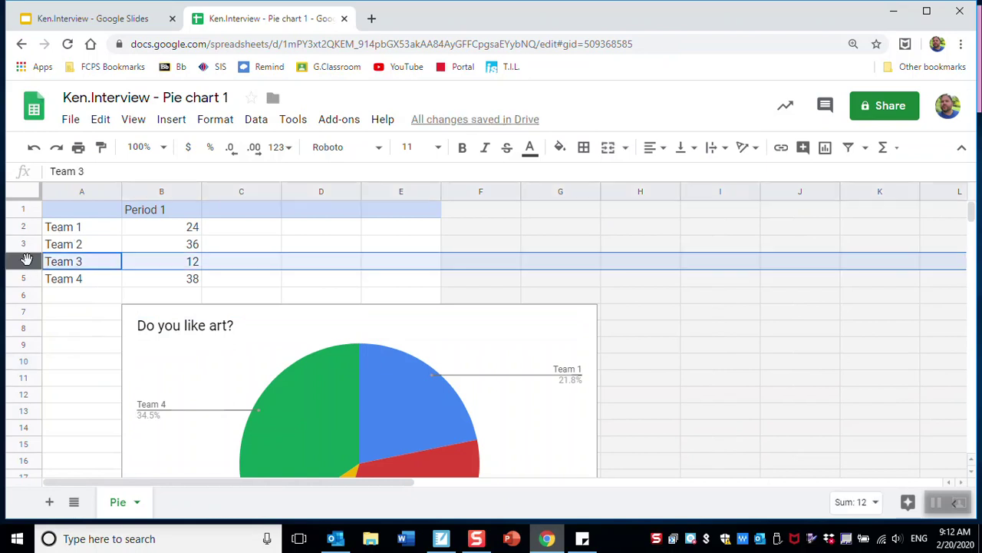
{"action": "key", "text": "Delete"}
{"action": "left_click", "coordinate": [21, 277]}
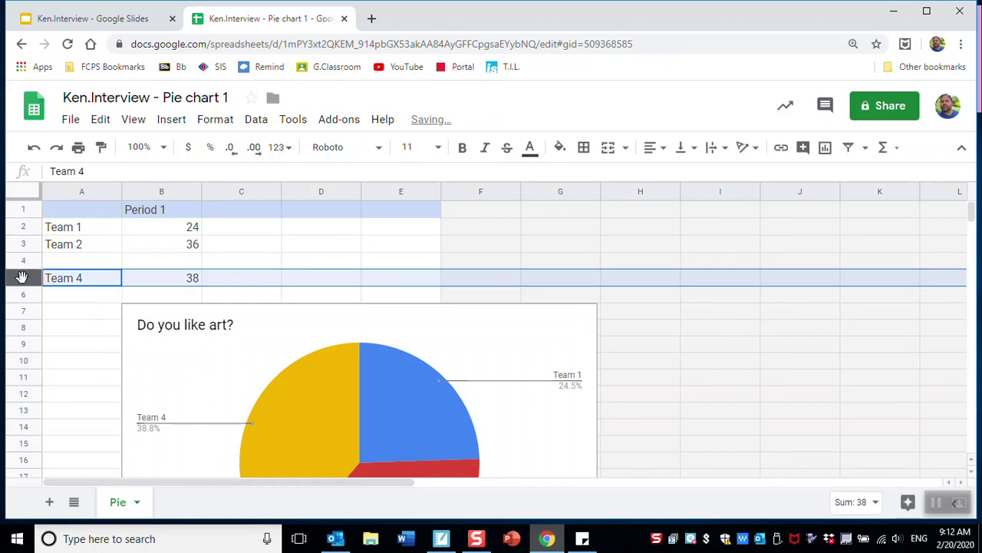
{"action": "key", "text": "Delete"}
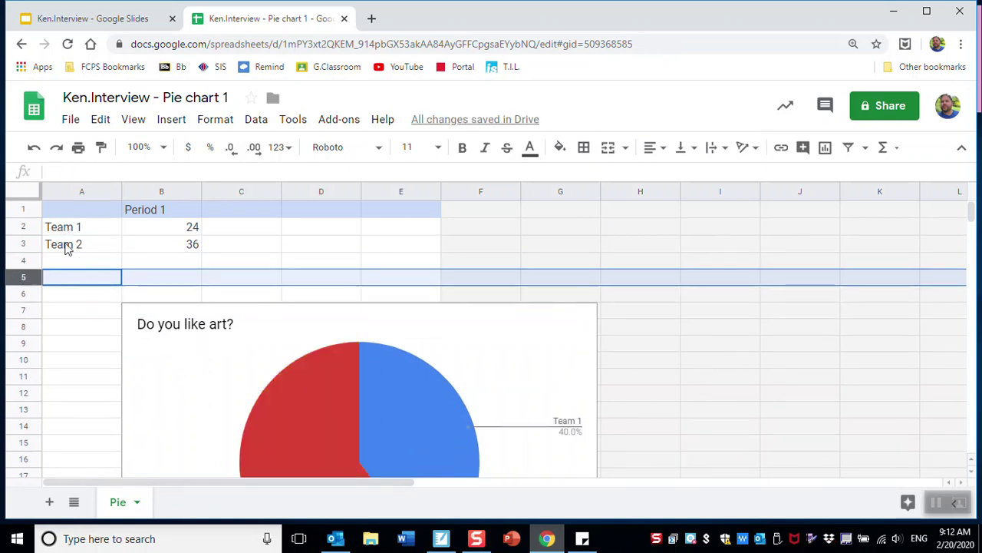
Rename the A2 and A3 labels to Yes and No.
{"action": "double_click", "coordinate": [72, 227]}
{"action": "type", "text": "Yes"}
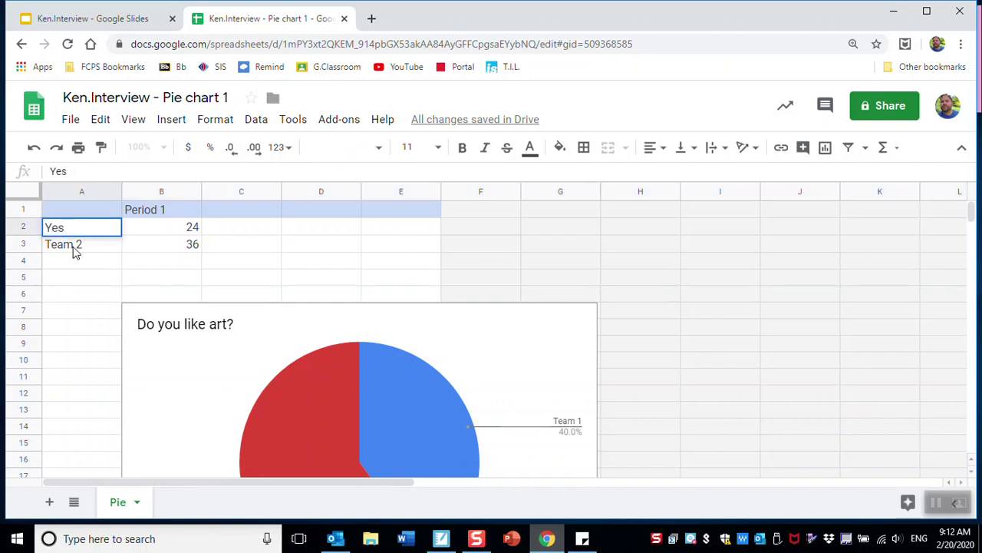
{"action": "key", "text": "Return"}
{"action": "double_click", "coordinate": [73, 245]}
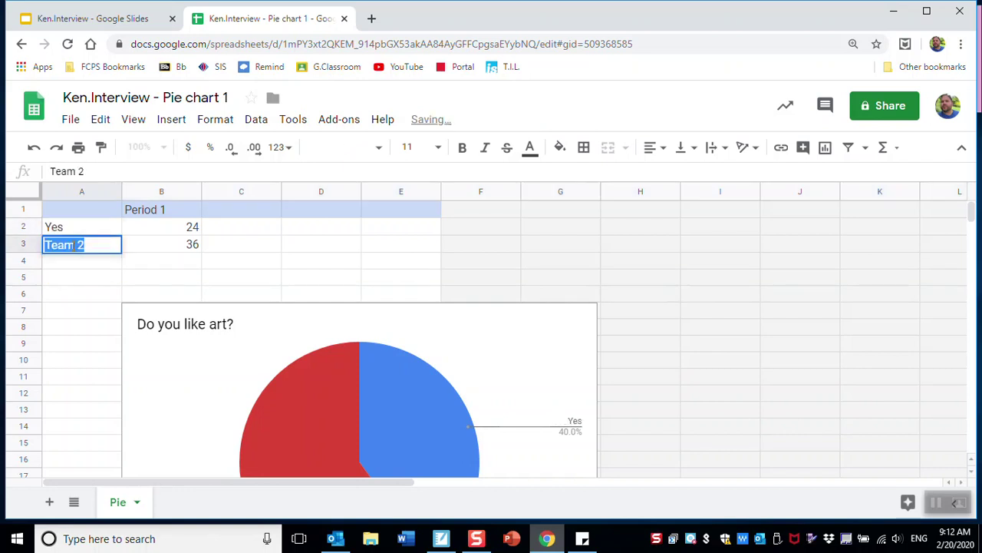
{"action": "type", "text": "No"}
{"action": "left_click", "coordinate": [148, 280]}
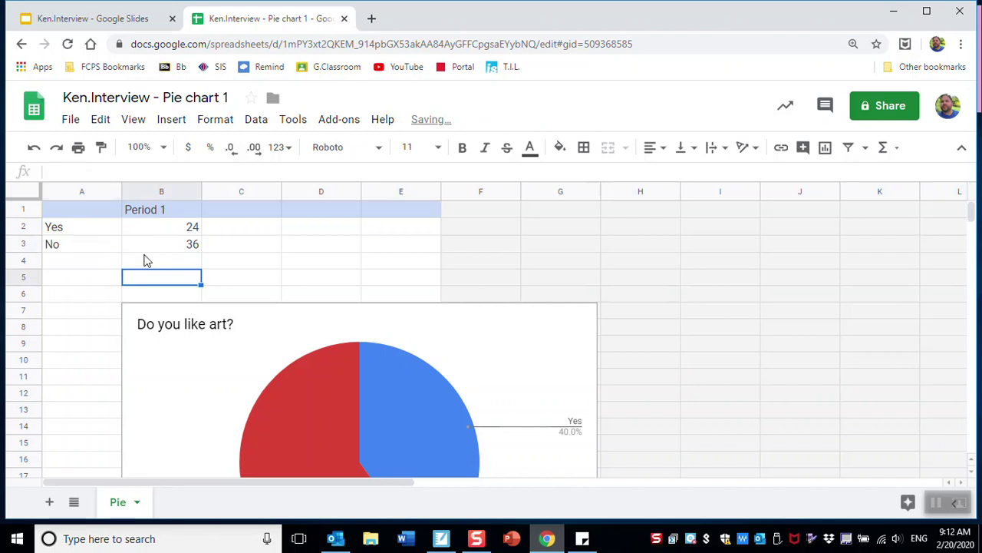
Change B2 from 24 to 8 and B3 from 36 to 4.
{"action": "double_click", "coordinate": [193, 228]}
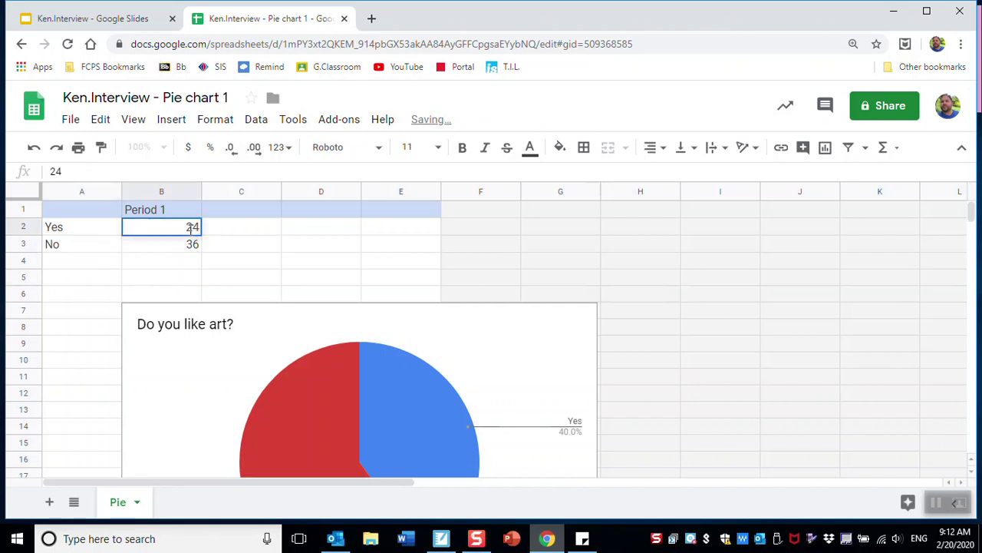
{"action": "double_click", "coordinate": [193, 227]}
{"action": "type", "text": "8"}
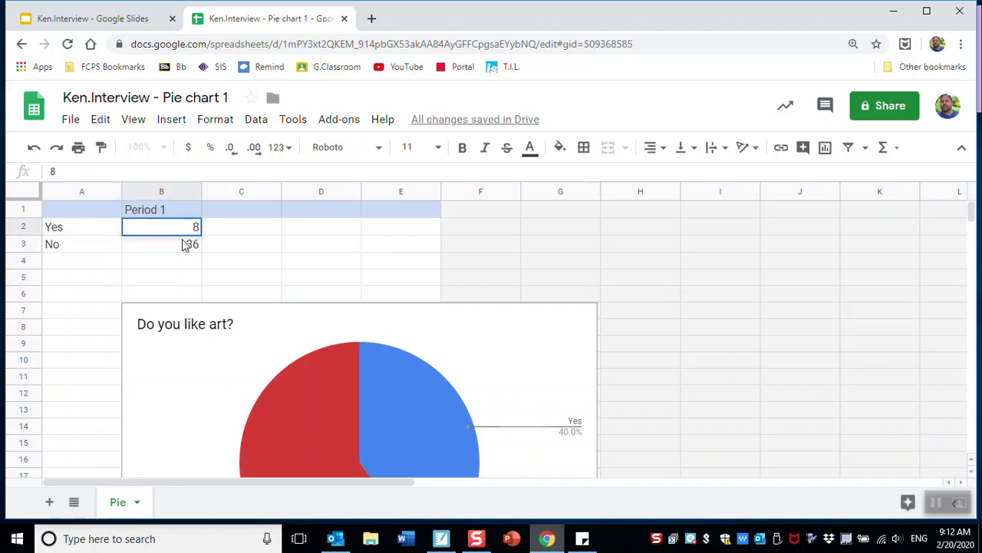
{"action": "double_click", "coordinate": [185, 244]}
{"action": "double_click", "coordinate": [185, 244]}
{"action": "type", "text": "4"}
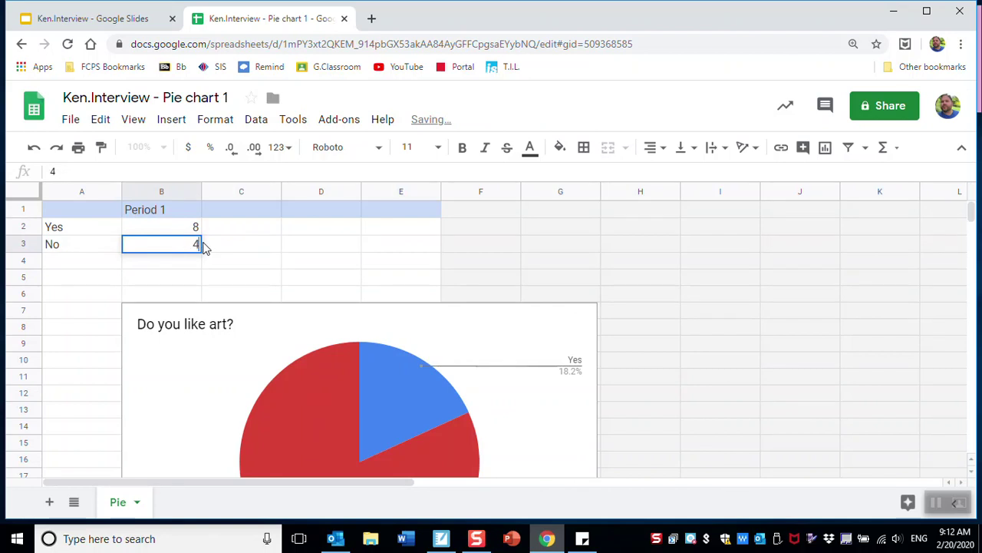
{"action": "left_click", "coordinate": [77, 299]}
{"action": "scroll", "coordinate": [77, 305], "scroll_direction": "down", "scroll_amount": 3}
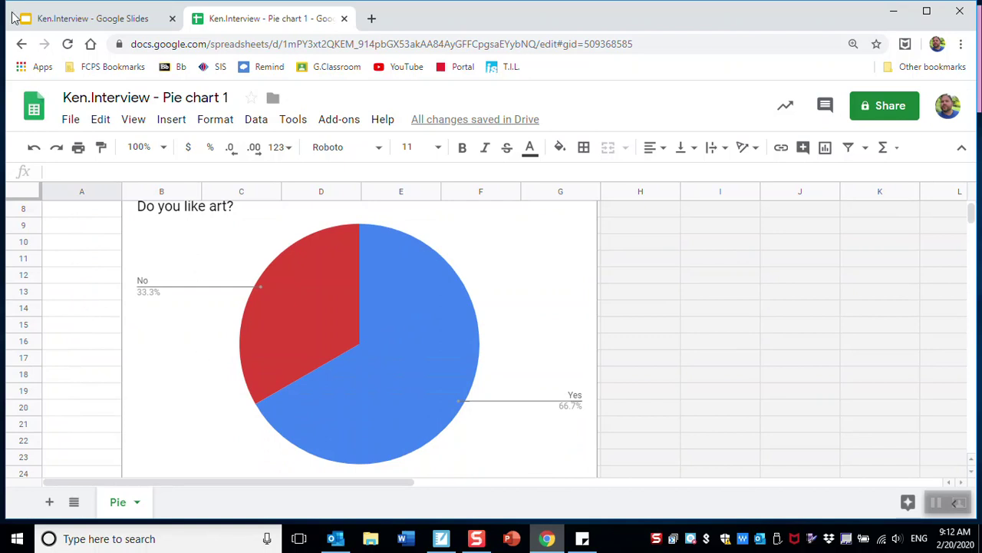
Refresh slide 2's linked pie with the sheet changes and add a blank third slide.
{"action": "left_click", "coordinate": [67, 25]}
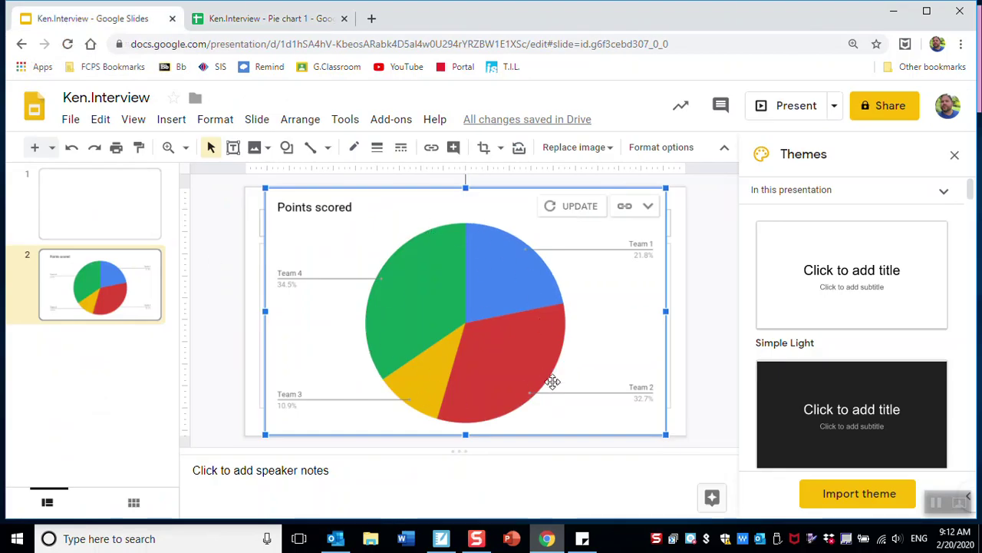
{"action": "left_click", "coordinate": [572, 208]}
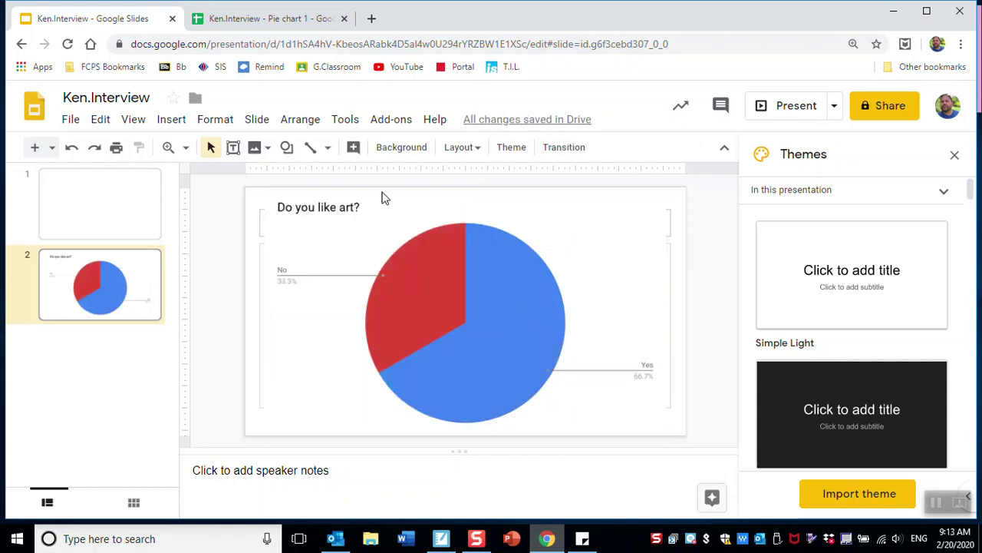
{"action": "left_click", "coordinate": [35, 147]}
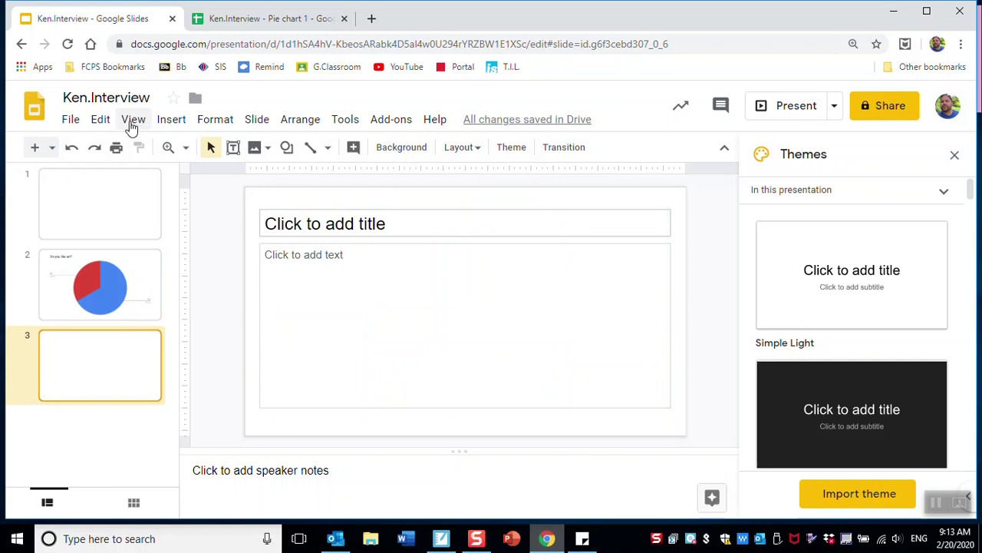
Insert a linked column chart of Teams 1–4 over two periods on slide 3.
{"action": "left_click", "coordinate": [165, 122]}
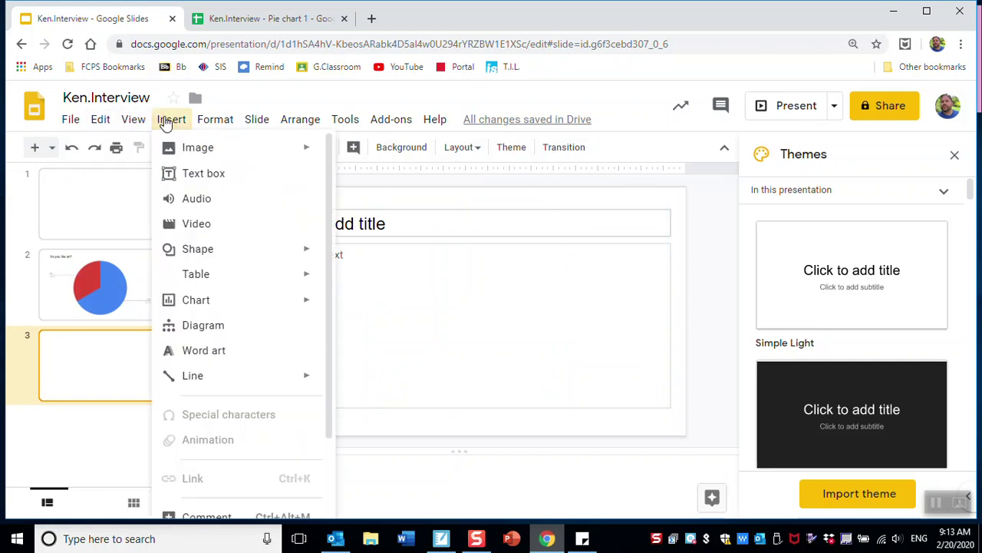
{"action": "left_click", "coordinate": [165, 123]}
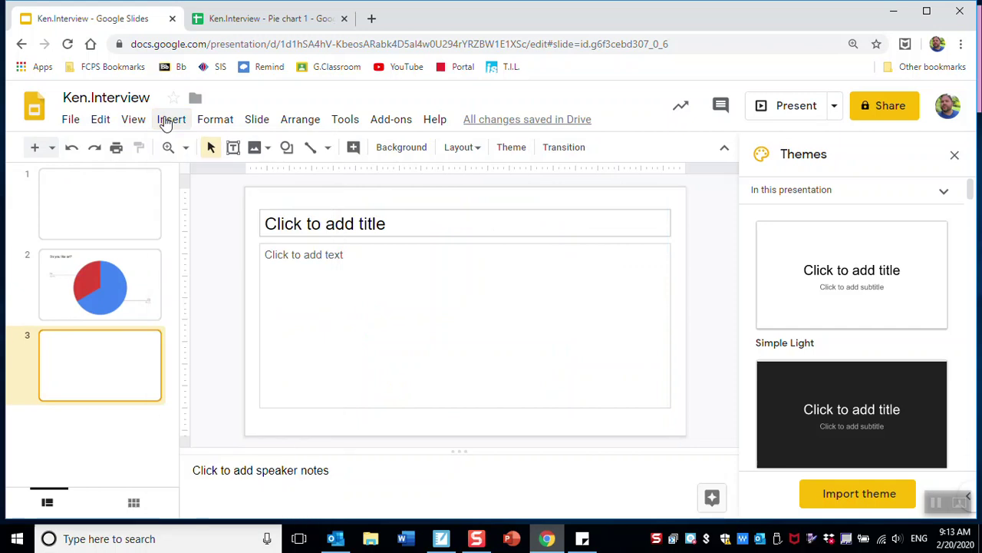
{"action": "left_click", "coordinate": [165, 123]}
{"action": "mouse_move", "coordinate": [194, 299]}
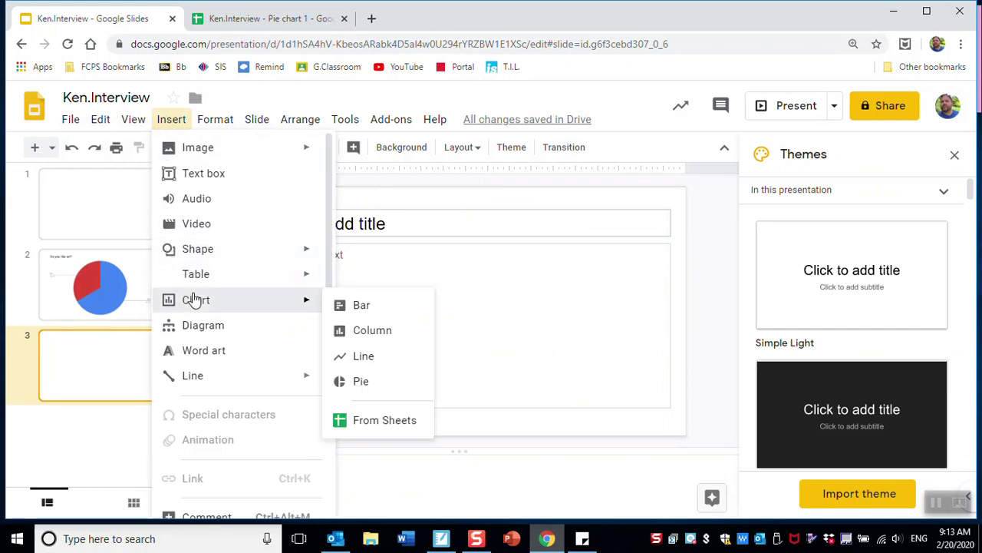
{"action": "left_click", "coordinate": [338, 332]}
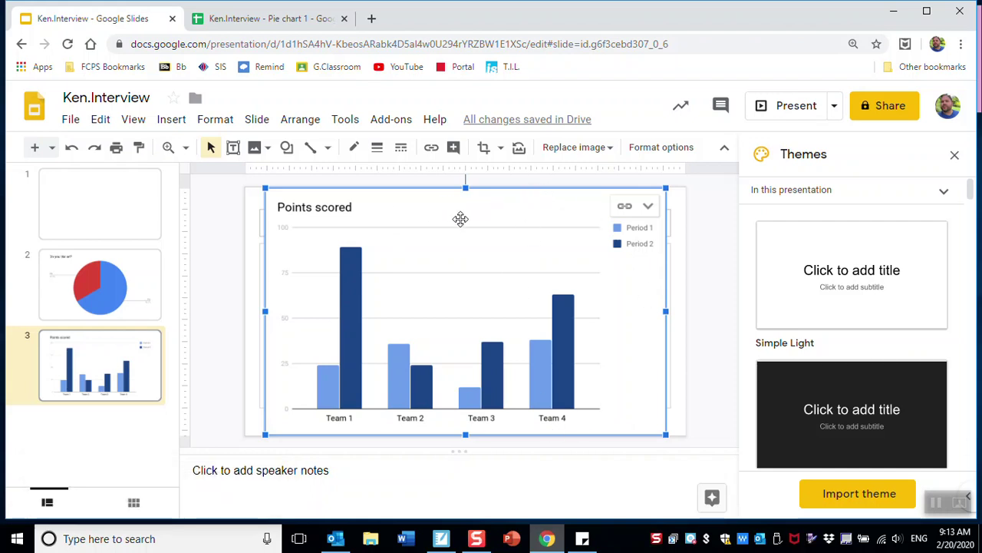
Open the column chart's source spreadsheet in a new Google Sheets tab.
{"action": "left_click", "coordinate": [649, 207]}
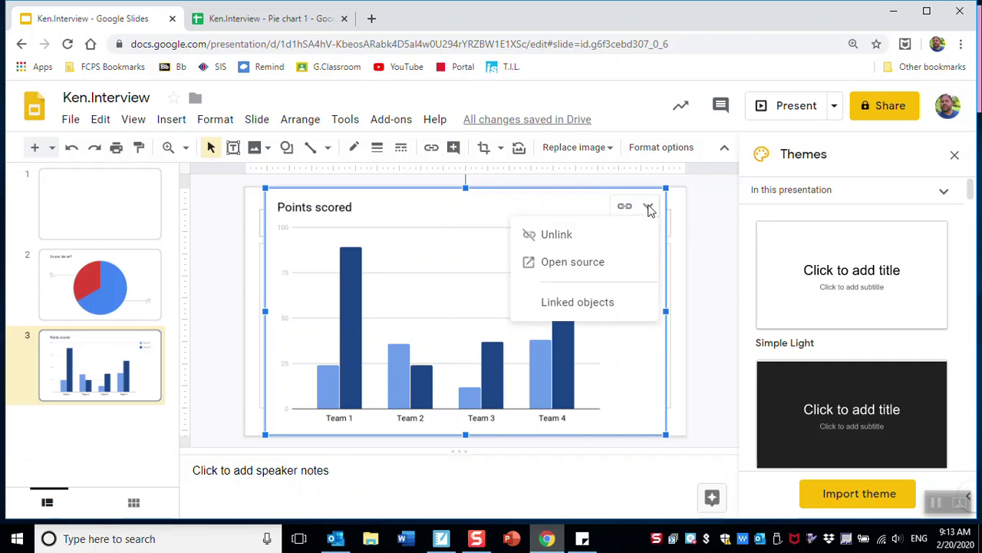
{"action": "left_click", "coordinate": [586, 265]}
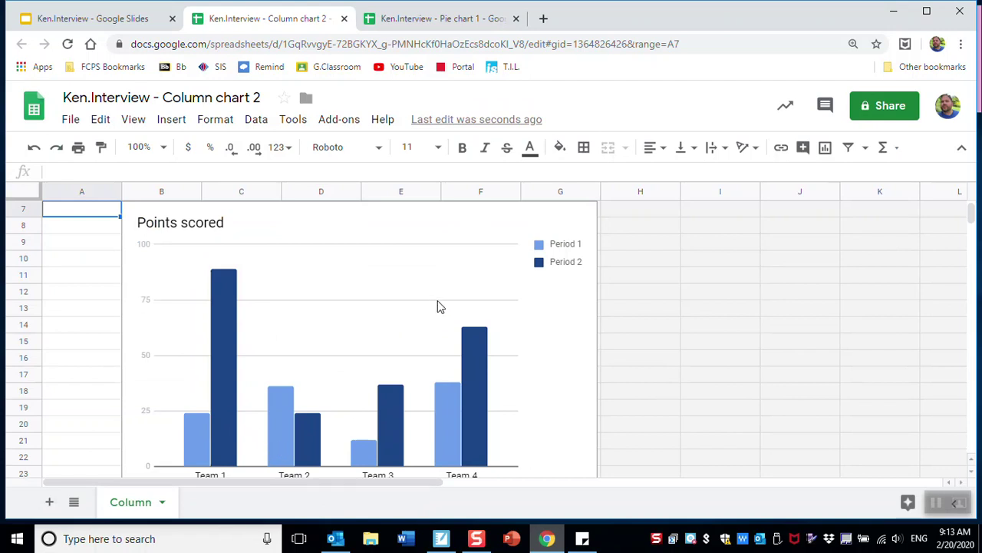
Clear column C's Period 2 values so only Period 1 bars remain.
{"action": "scroll", "coordinate": [438, 304], "scroll_direction": "up", "scroll_amount": 2}
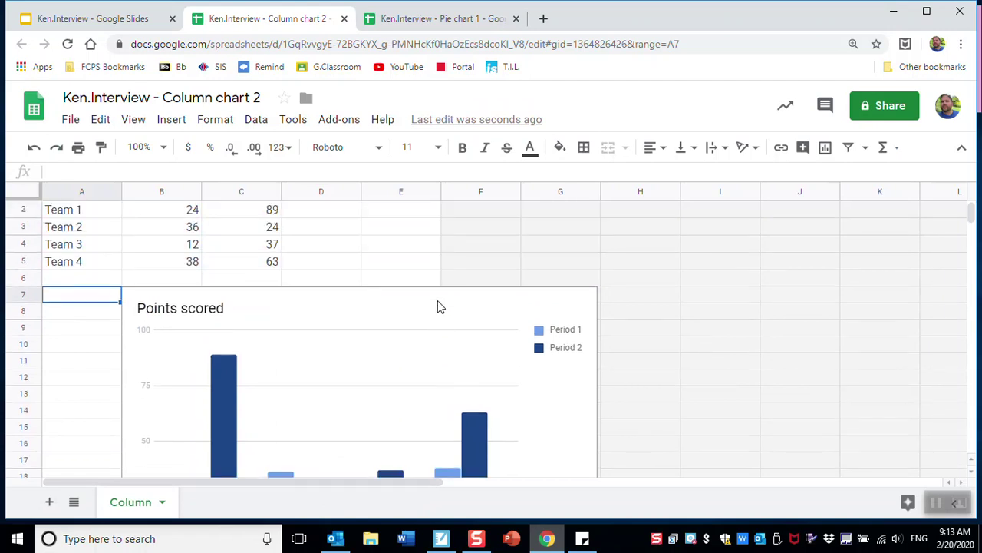
{"action": "left_click", "coordinate": [247, 191]}
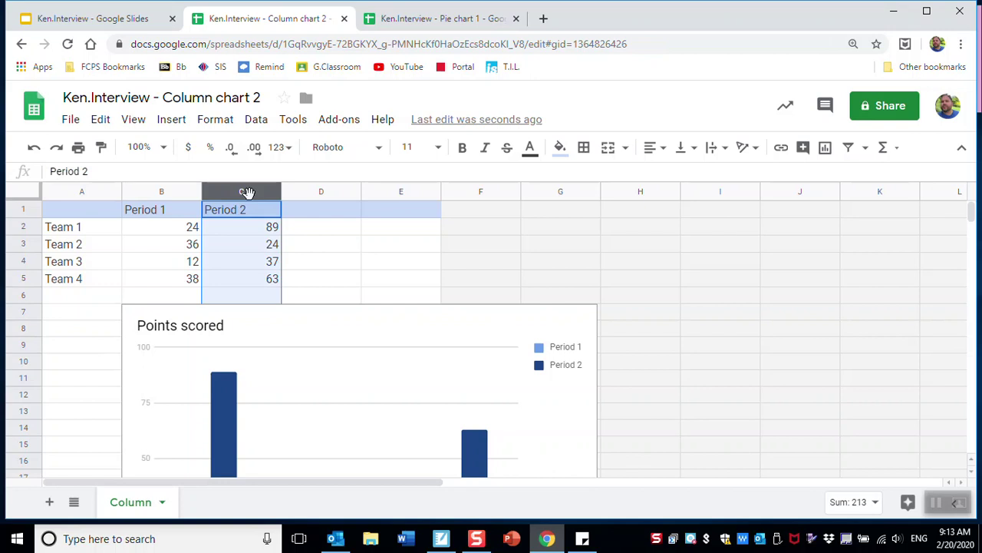
{"action": "key", "text": "Delete"}
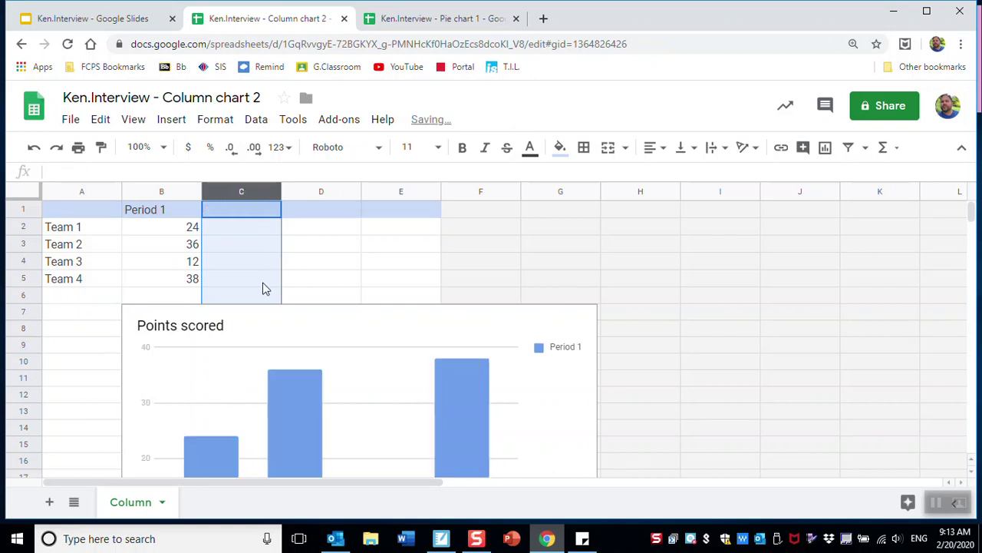
{"action": "scroll", "coordinate": [324, 416], "scroll_direction": "down", "scroll_amount": 1}
{"action": "scroll", "coordinate": [325, 417], "scroll_direction": "down", "scroll_amount": 2}
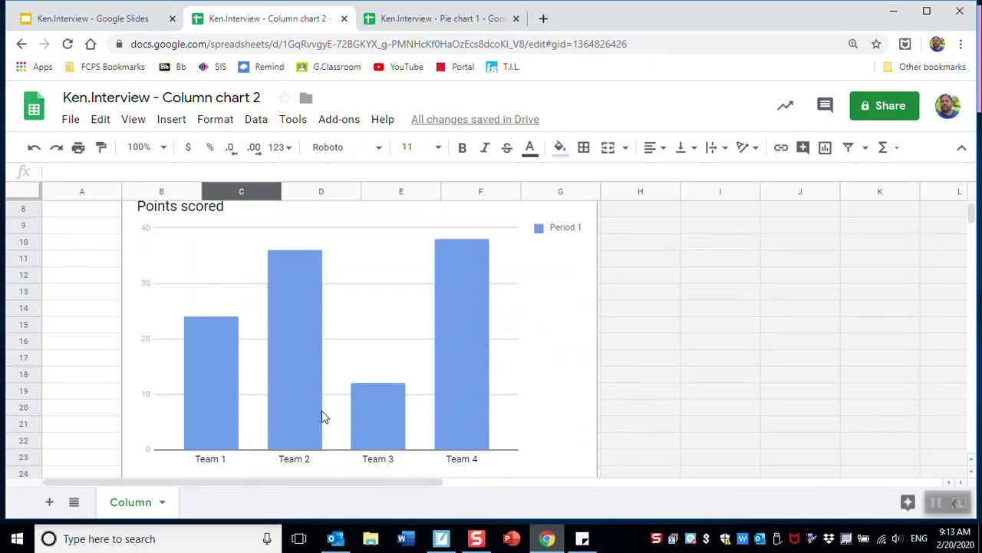
{"action": "scroll", "coordinate": [323, 416], "scroll_direction": "up", "scroll_amount": 3}
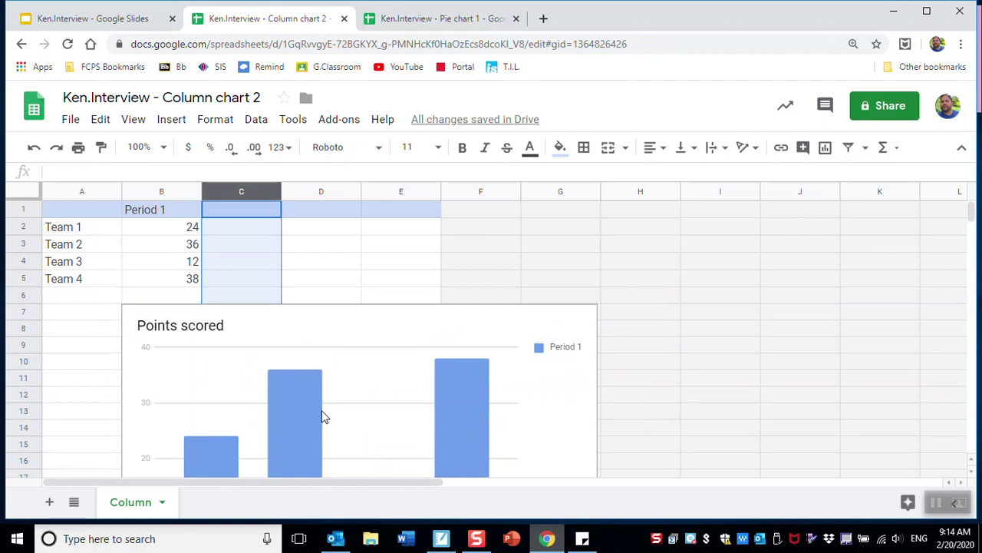
Relabel A2–A5 from Team 1–4 to Blue, Pink, Red and Black.
{"action": "double_click", "coordinate": [57, 227]}
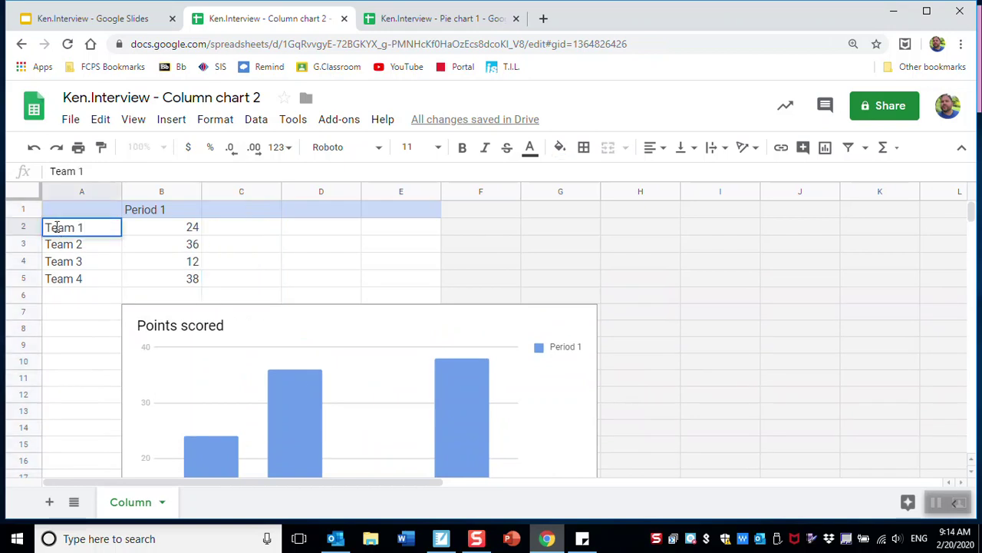
{"action": "left_click_drag", "start_coordinate": [81, 228], "coordinate": [7, 232]}
{"action": "type", "text": "Blue"}
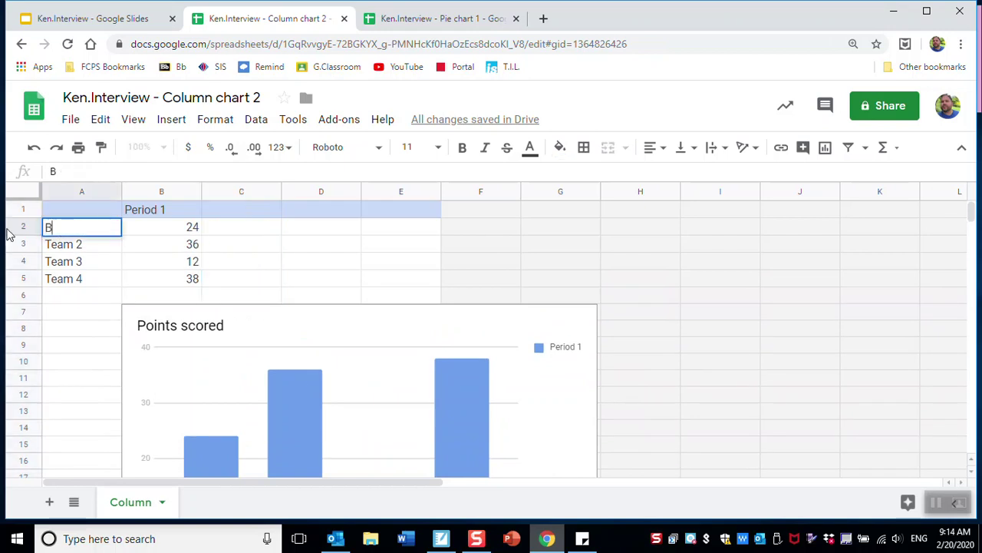
{"action": "triple_click", "coordinate": [65, 247]}
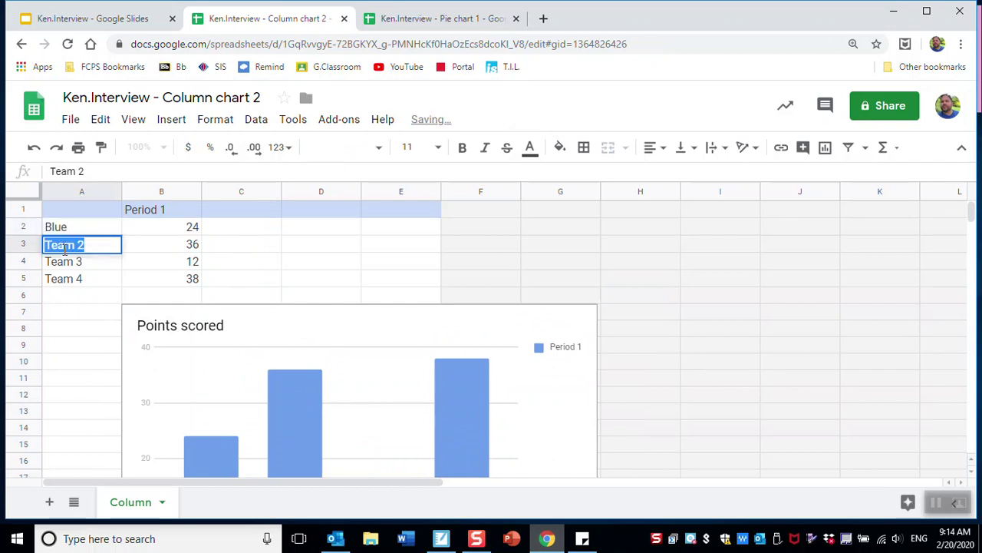
{"action": "type", "text": "Pink"}
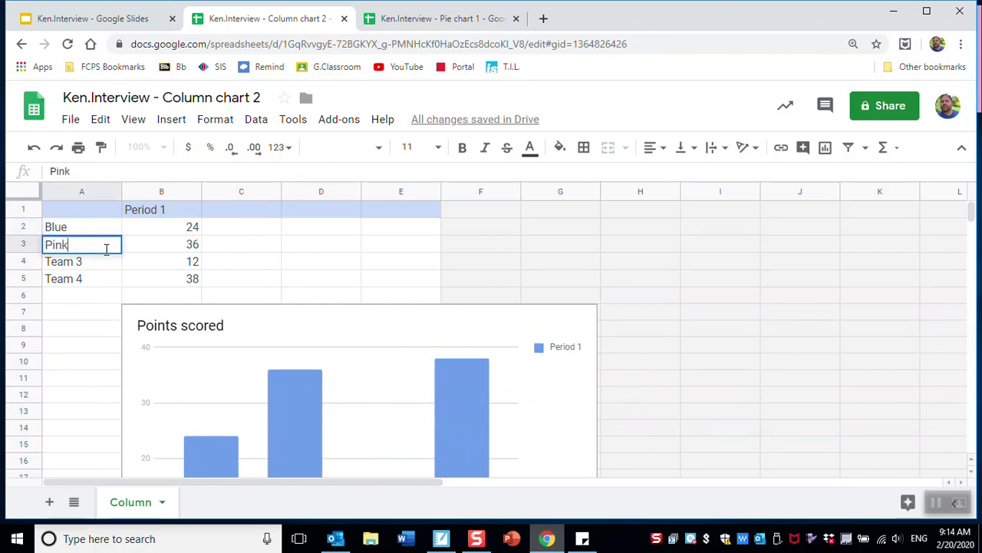
{"action": "left_click", "coordinate": [81, 261]}
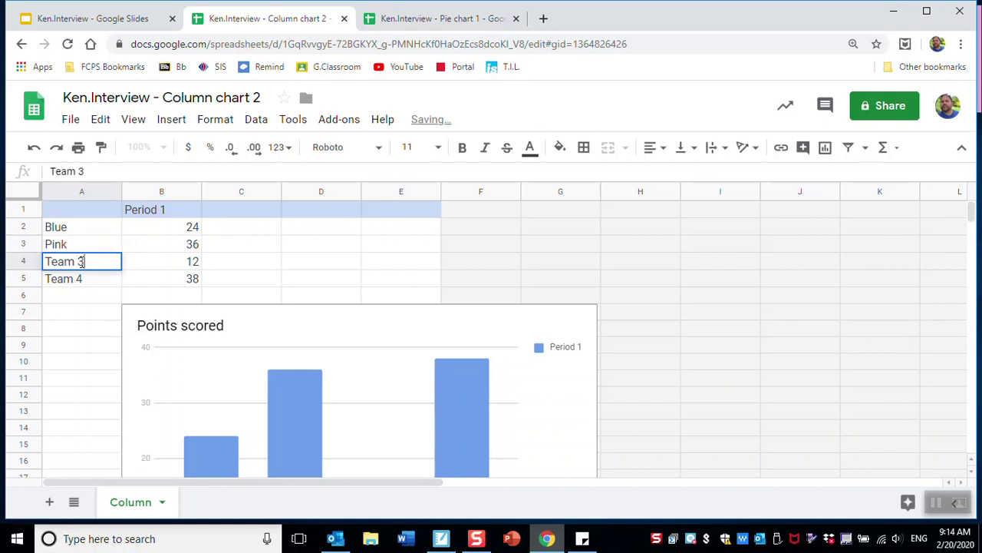
{"action": "triple_click", "coordinate": [89, 262]}
{"action": "type", "text": "Red"}
{"action": "triple_click", "coordinate": [76, 279]}
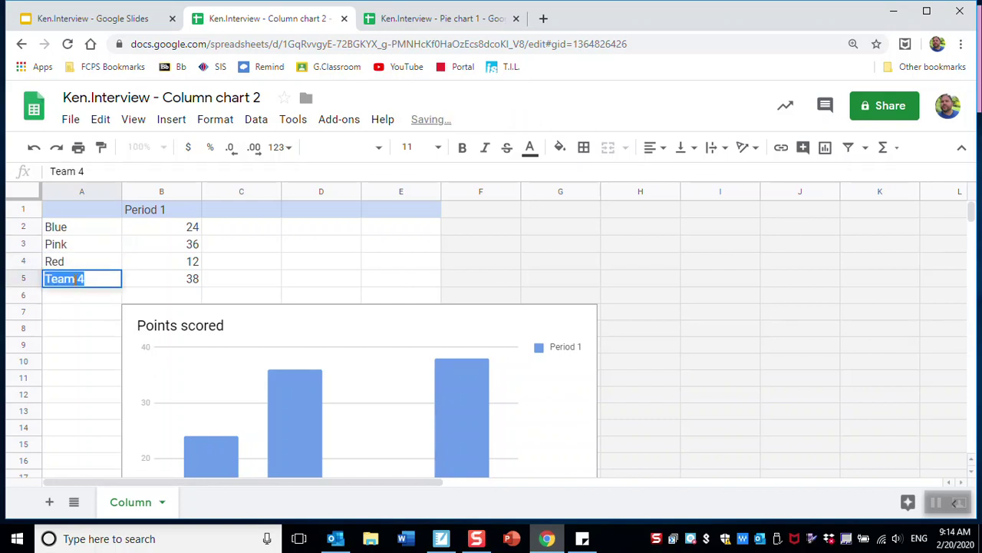
{"action": "type", "text": "Black"}
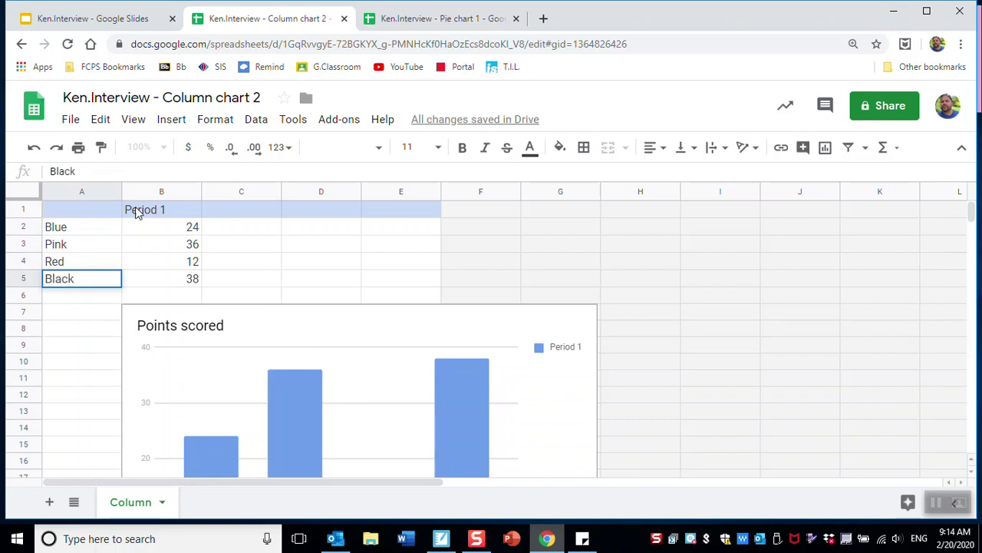
{"action": "left_click", "coordinate": [136, 212]}
{"action": "left_click", "coordinate": [194, 233]}
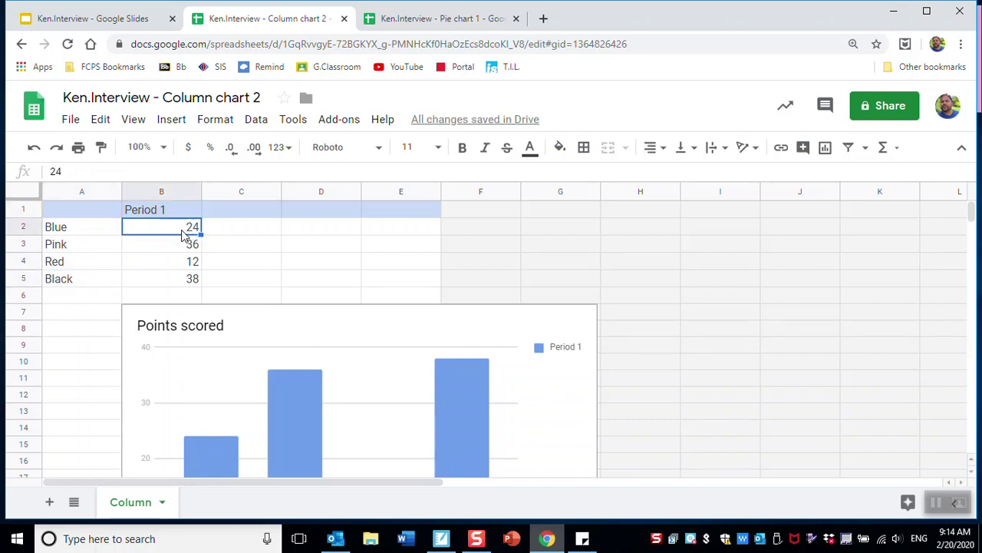
Set the Blue, Pink, Red and Black values in B2–B5 to 7, 2, 1 and 3.
{"action": "double_click", "coordinate": [192, 227]}
{"action": "double_click", "coordinate": [191, 228]}
{"action": "type", "text": "7"}
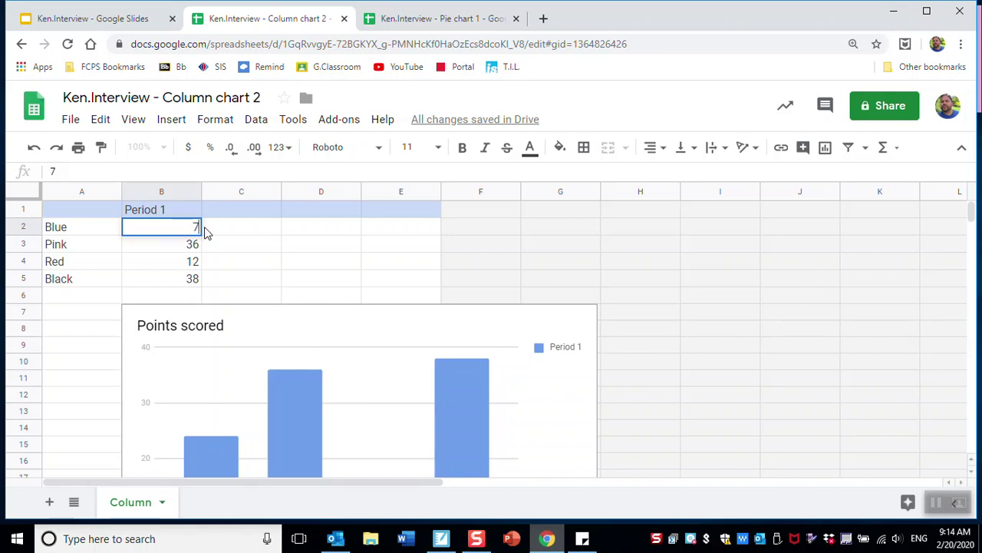
{"action": "left_click", "coordinate": [192, 244]}
{"action": "double_click", "coordinate": [191, 245]}
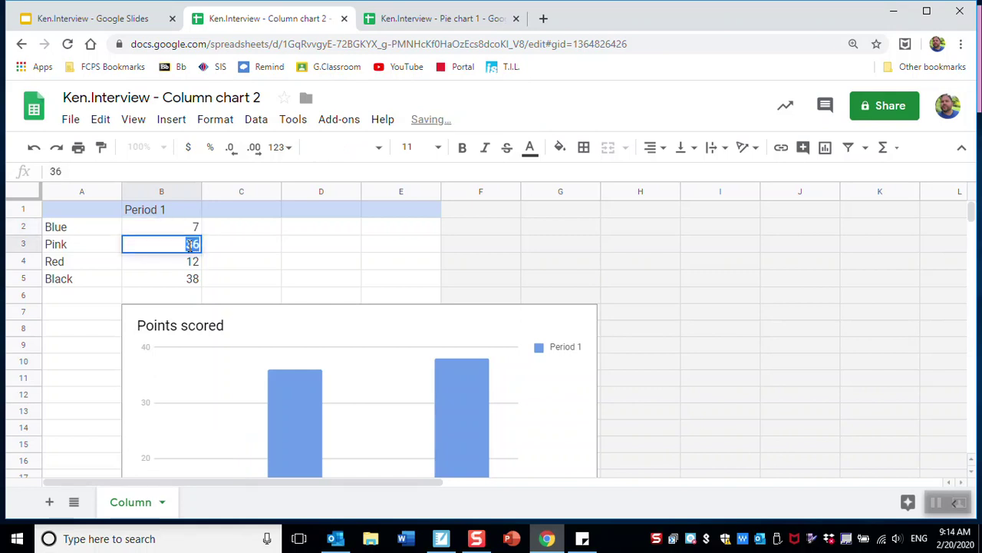
{"action": "type", "text": "2"}
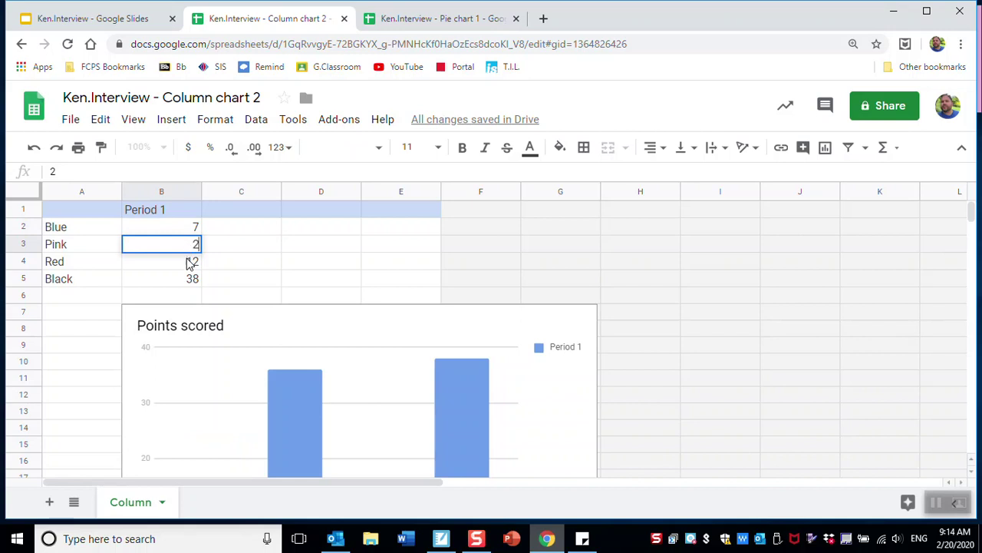
{"action": "left_click", "coordinate": [190, 261]}
{"action": "double_click", "coordinate": [192, 261]}
{"action": "key", "text": "BackSpace"}
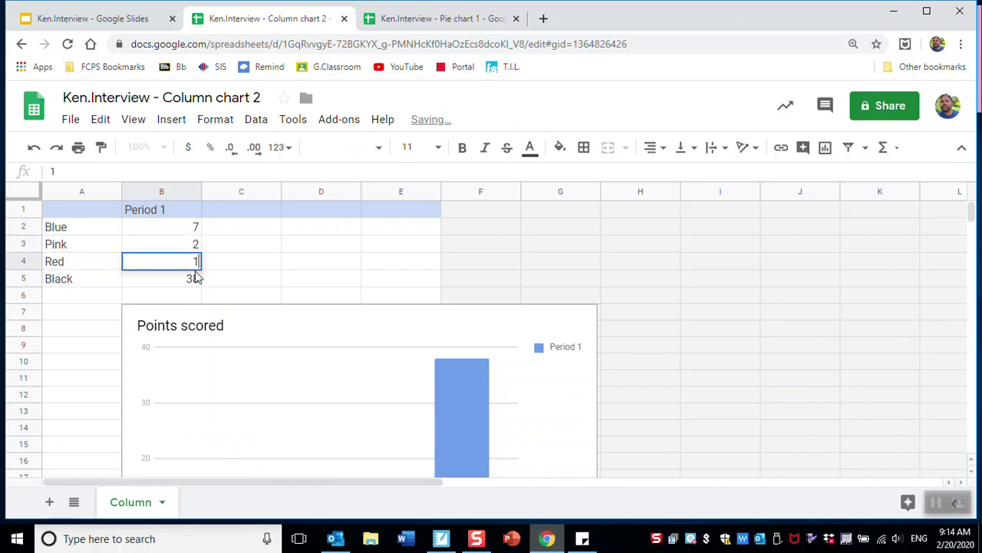
{"action": "left_click", "coordinate": [192, 278]}
{"action": "double_click", "coordinate": [191, 278]}
{"action": "key", "text": "BackSpace"}
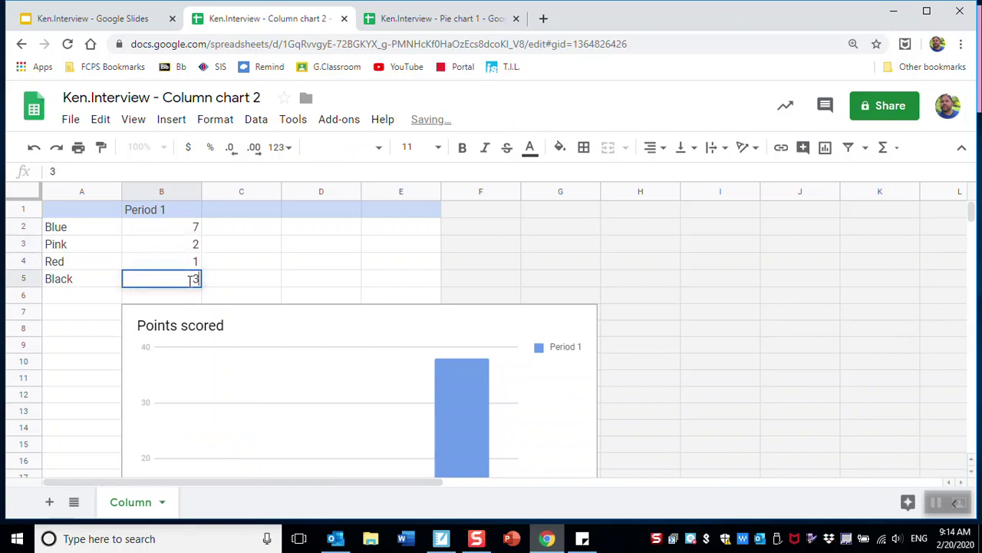
{"action": "left_click", "coordinate": [699, 335]}
Check the updated Points scored chart and return to the presentation.
{"action": "scroll", "coordinate": [699, 336], "scroll_direction": "down", "scroll_amount": 5}
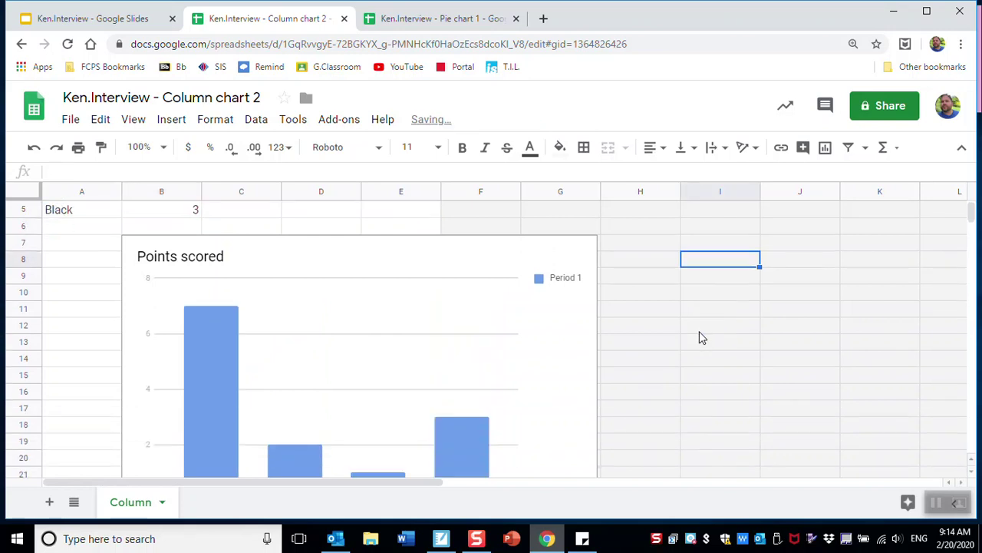
{"action": "scroll", "coordinate": [699, 336], "scroll_direction": "up", "scroll_amount": 2}
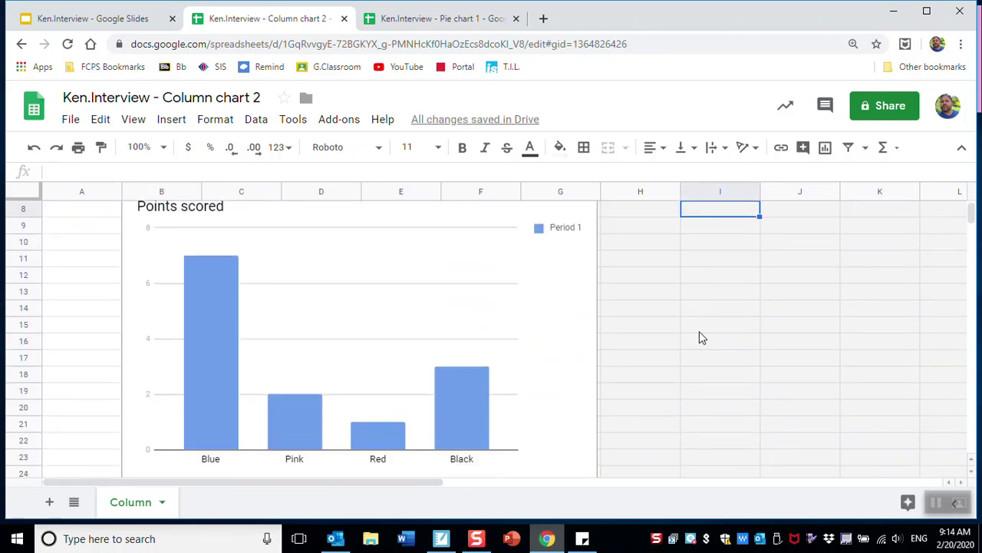
{"action": "left_click", "coordinate": [558, 234]}
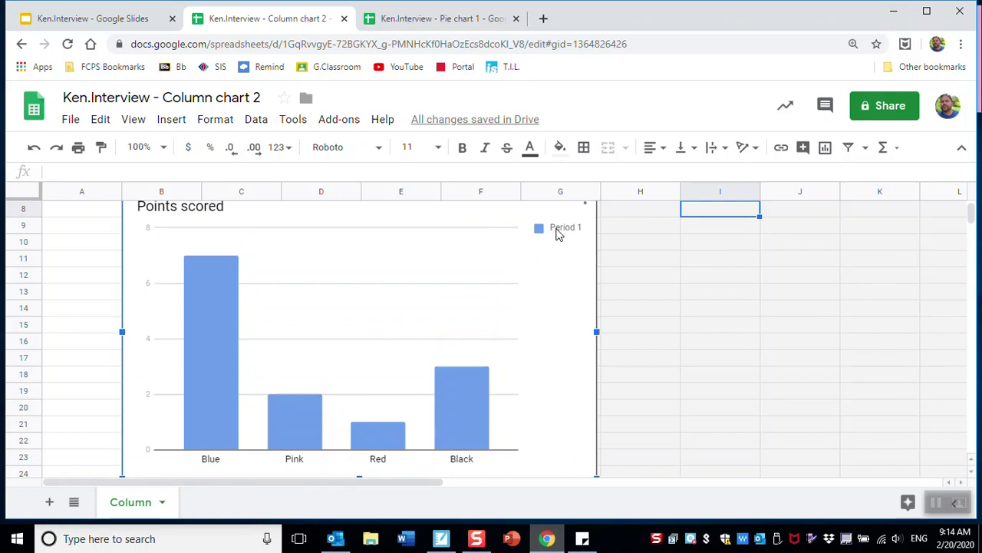
{"action": "left_click", "coordinate": [100, 16]}
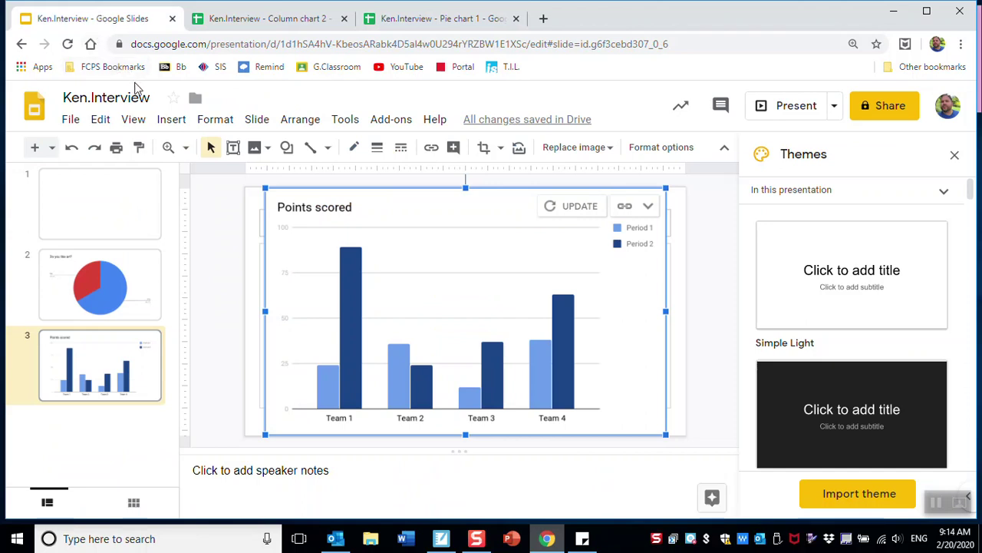
Update the slide 3 linked chart to show Period 1 values: Blue 7, Pink 2, Red 1, Black 3.
{"action": "left_click", "coordinate": [572, 210]}
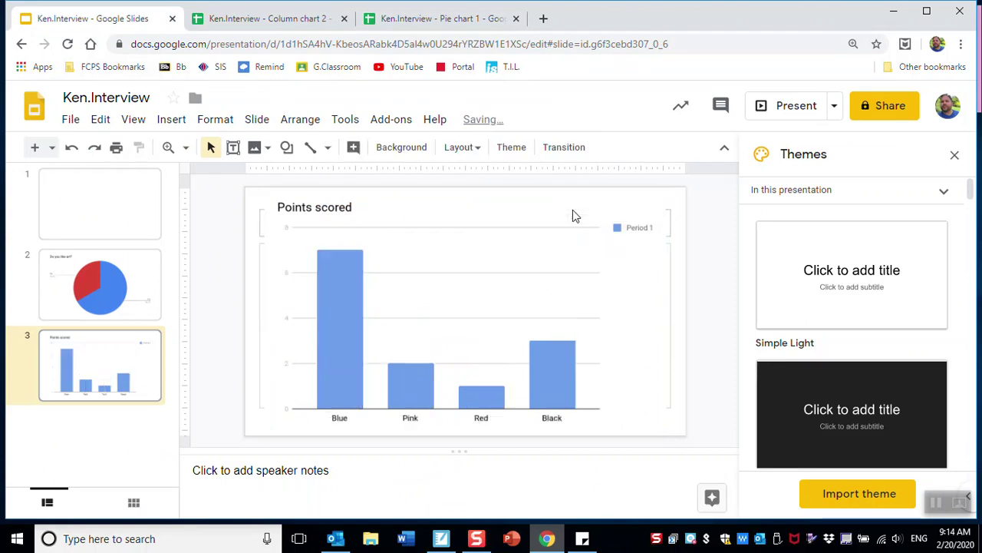